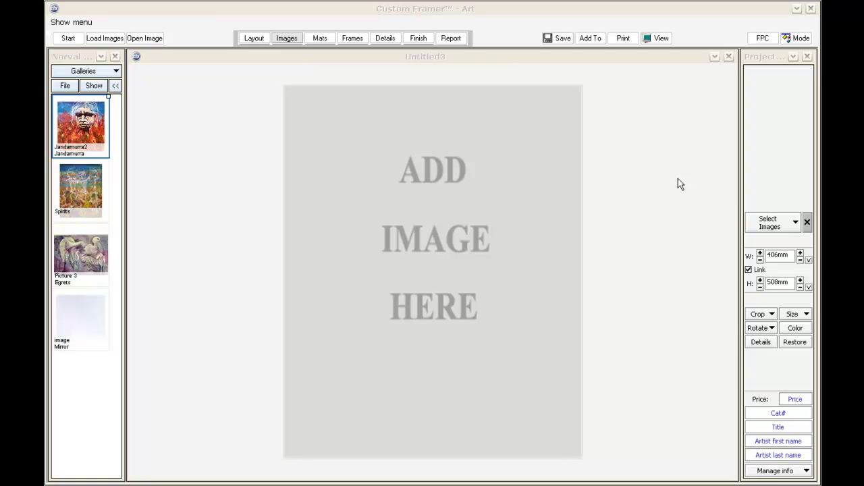
Step: Pick the Jandamurra2 painting from the gallery for the Untitled3 layout
{"action": "left_click", "coordinate": [84, 133]}
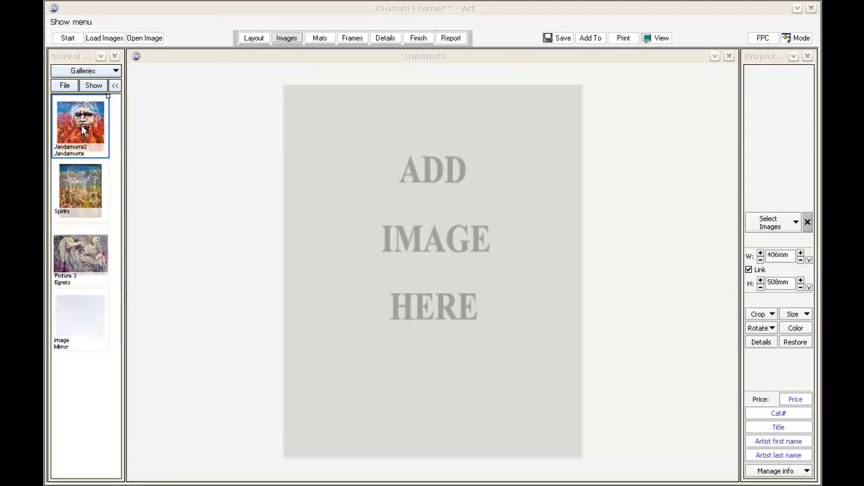
Step: Place the Jandamurra2 painting into the layout and check its pricing report
{"action": "mouse_move", "coordinate": [85, 133]}
{"action": "left_mouse_down"}
{"action": "mouse_move", "coordinate": [321, 262]}
{"action": "mouse_move", "coordinate": [392, 196]}
{"action": "left_mouse_up"}
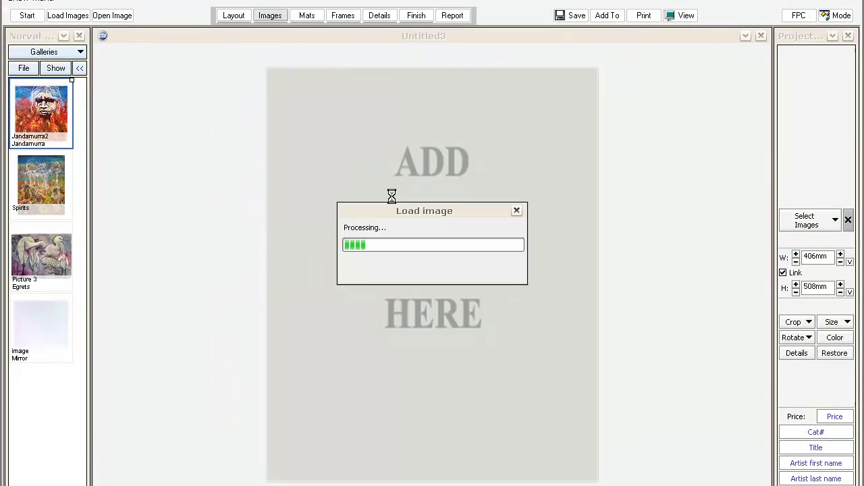
{"action": "left_click", "coordinate": [465, 16]}
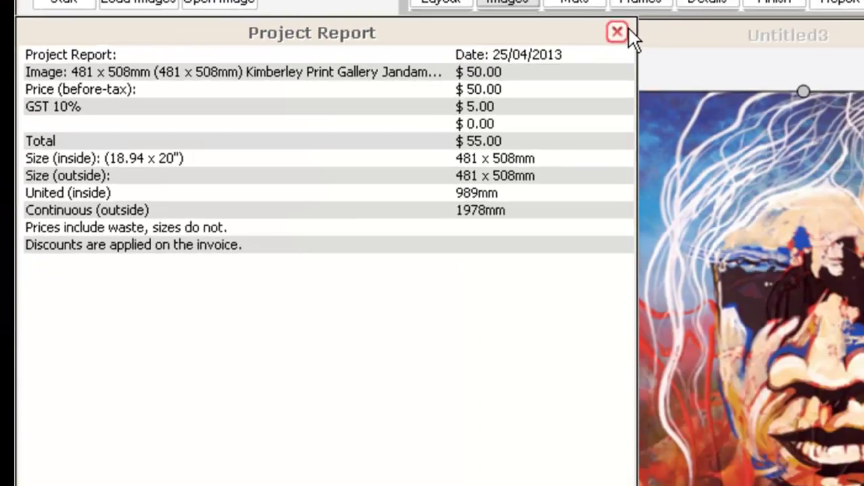
{"action": "left_click", "coordinate": [747, 20]}
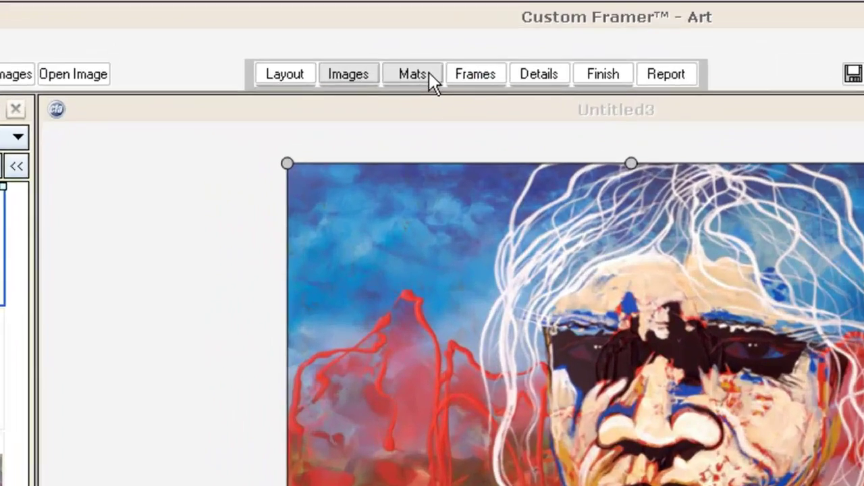
Step: Add a C1613 Very White 80mm mat around the painting and review the updated report
{"action": "left_click", "coordinate": [342, 44]}
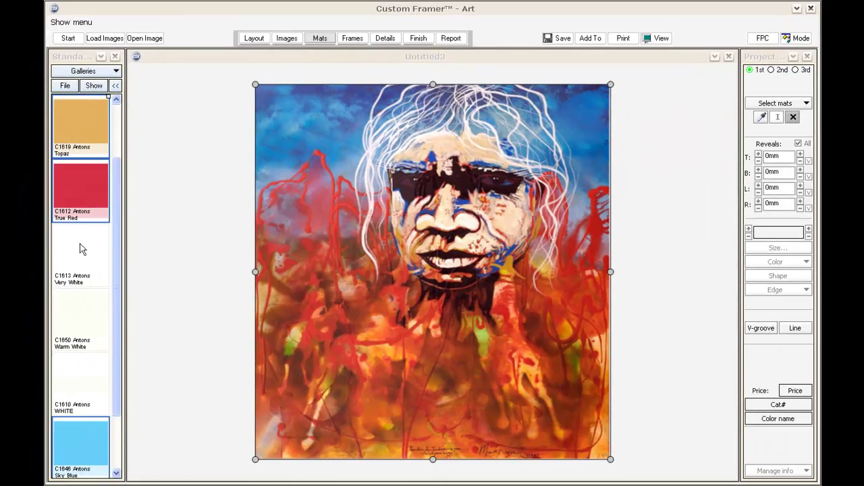
{"action": "left_click_drag", "start_coordinate": [80, 250], "coordinate": [276, 102]}
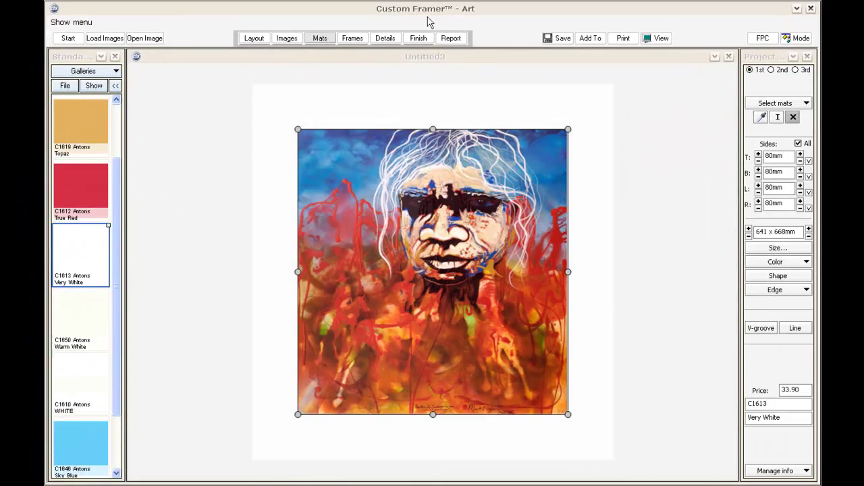
{"action": "left_click", "coordinate": [452, 38]}
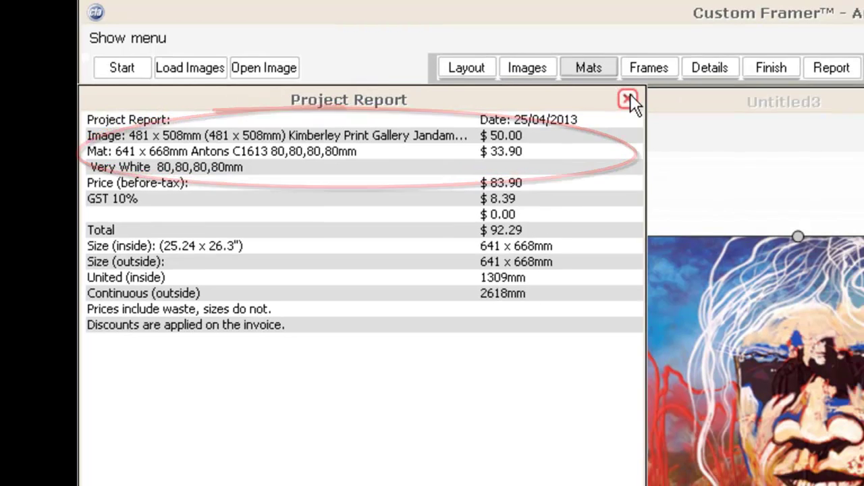
{"action": "left_click", "coordinate": [628, 100]}
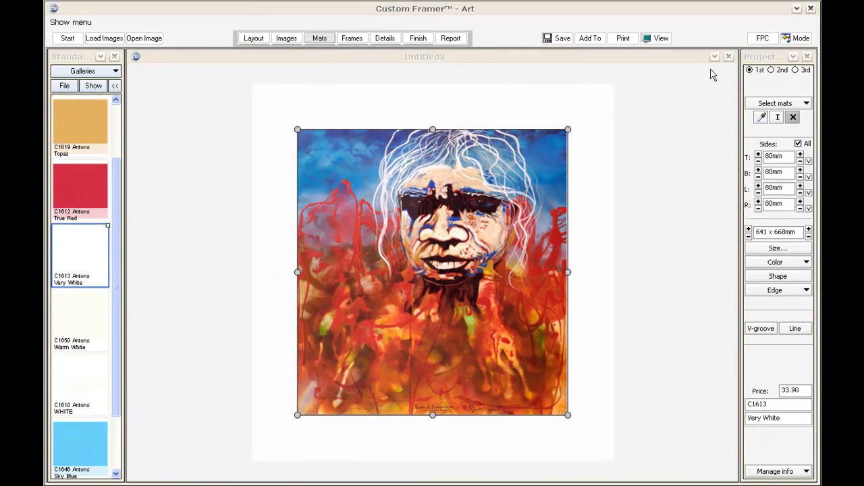
Step: Close Untitled3 without saving and switch to Image capture mode
{"action": "left_click", "coordinate": [728, 57]}
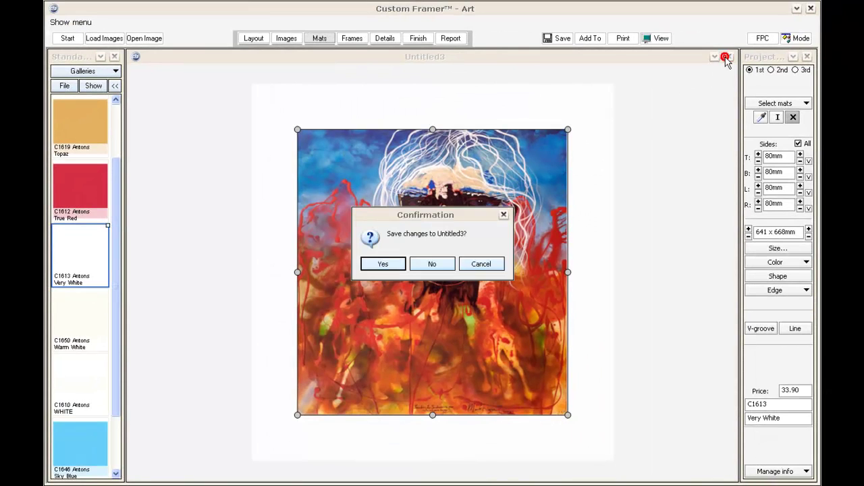
{"action": "left_click", "coordinate": [440, 264]}
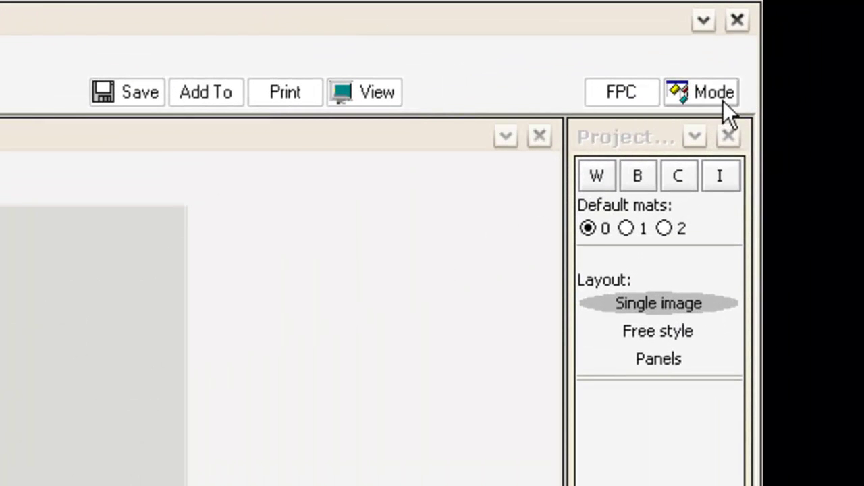
{"action": "left_click", "coordinate": [721, 99]}
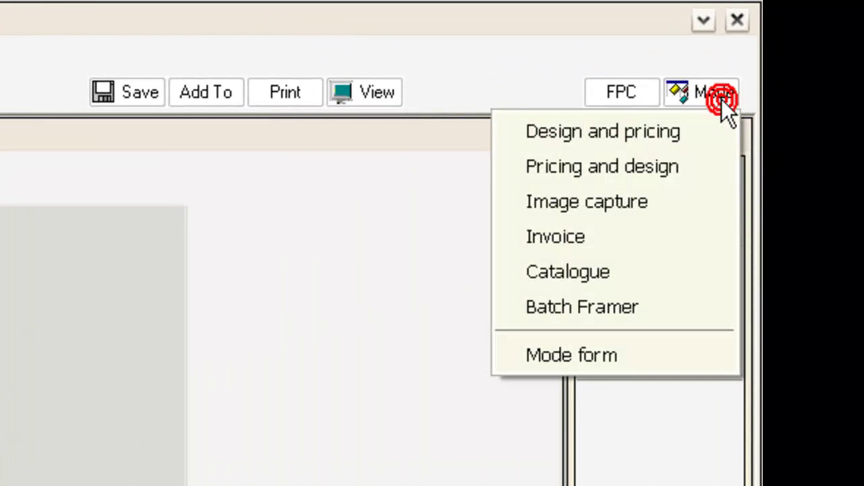
{"action": "left_click", "coordinate": [676, 191]}
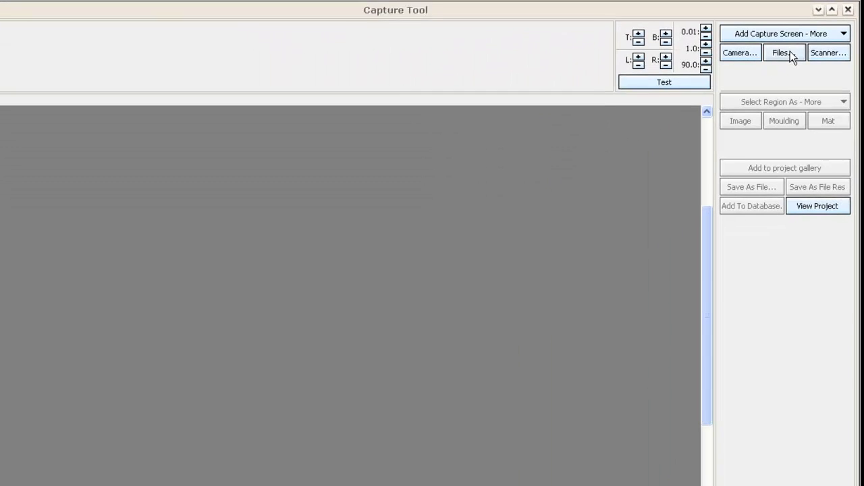
Step: Load the 20130422_162822 dot-painting photo into the Capture Tool
{"action": "left_click", "coordinate": [611, 110]}
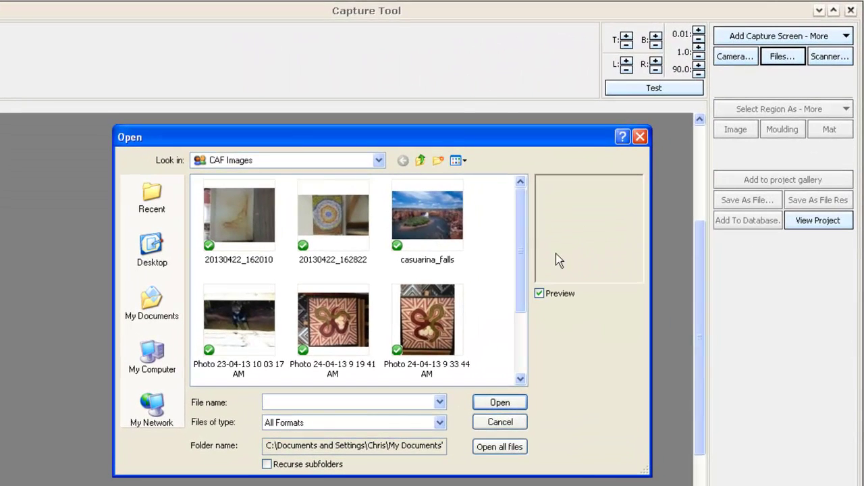
{"action": "left_click", "coordinate": [351, 234]}
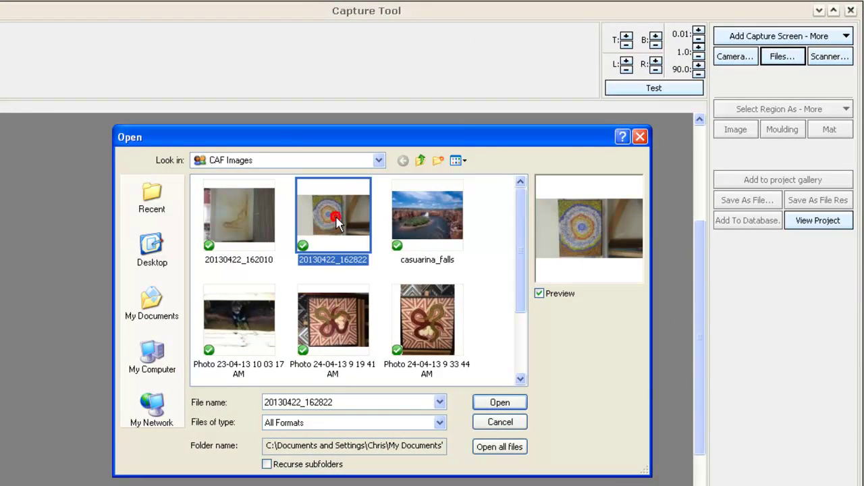
{"action": "left_click", "coordinate": [501, 404]}
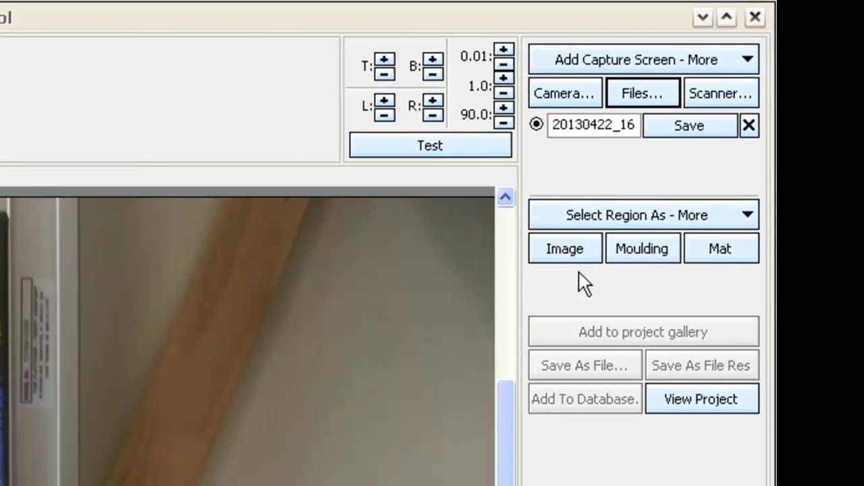
Step: Mark an image region stretched to the painting's corners
{"action": "left_click", "coordinate": [575, 246]}
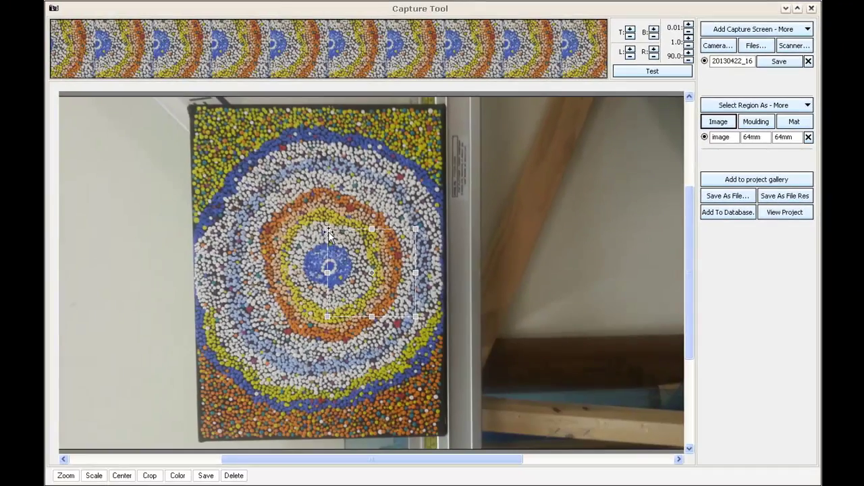
{"action": "left_click_drag", "start_coordinate": [328, 233], "coordinate": [197, 106]}
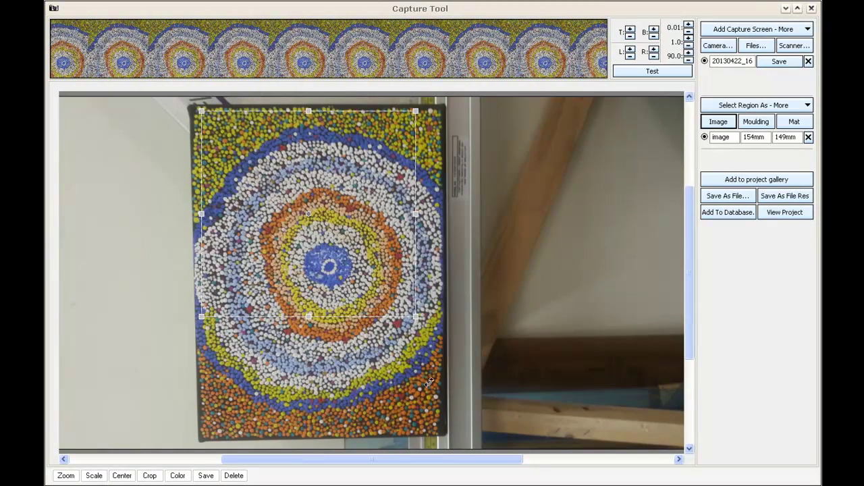
{"action": "left_click_drag", "start_coordinate": [416, 316], "coordinate": [437, 430]}
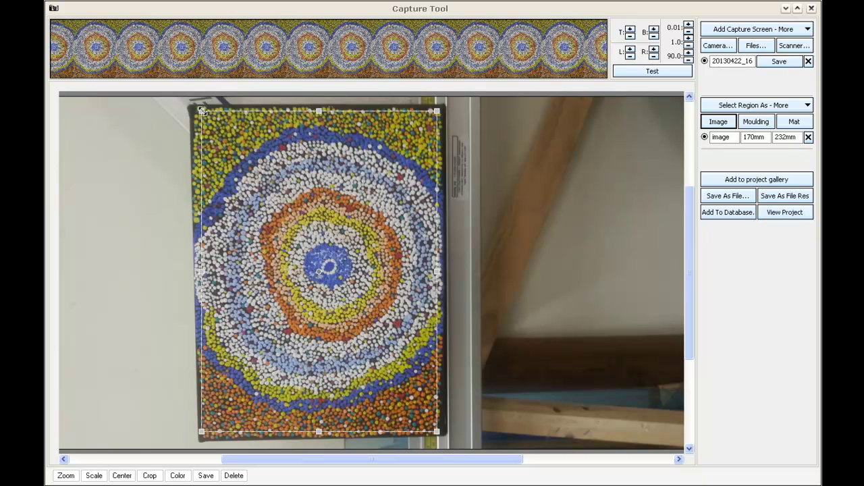
{"action": "left_click_drag", "start_coordinate": [200, 110], "coordinate": [196, 109]}
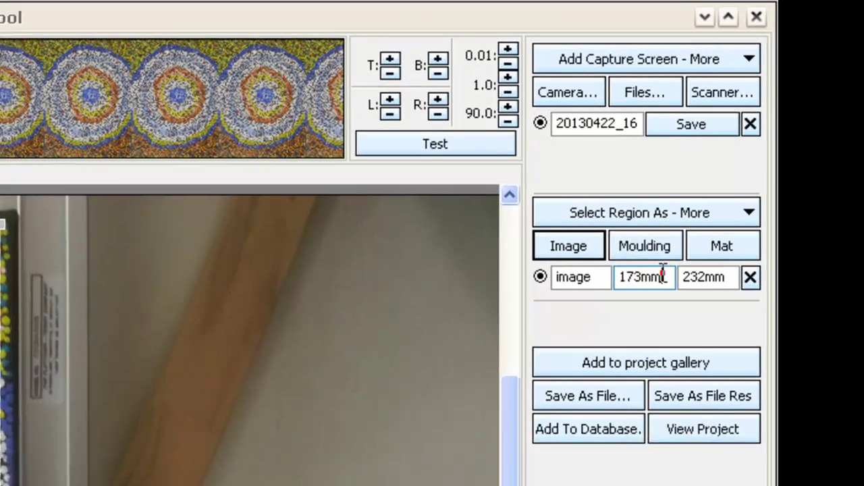
Step: Set the region to 300mm wide by 400mm high and add it to the project gallery
{"action": "double_click", "coordinate": [761, 137]}
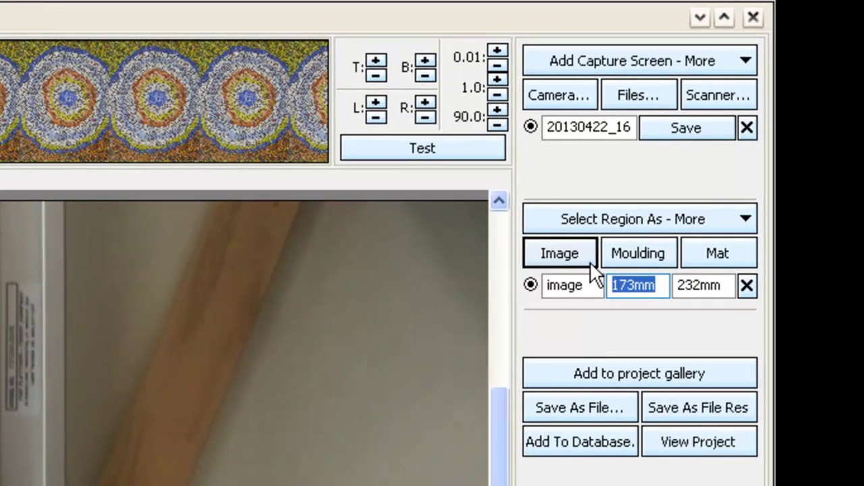
{"action": "type", "text": "300"}
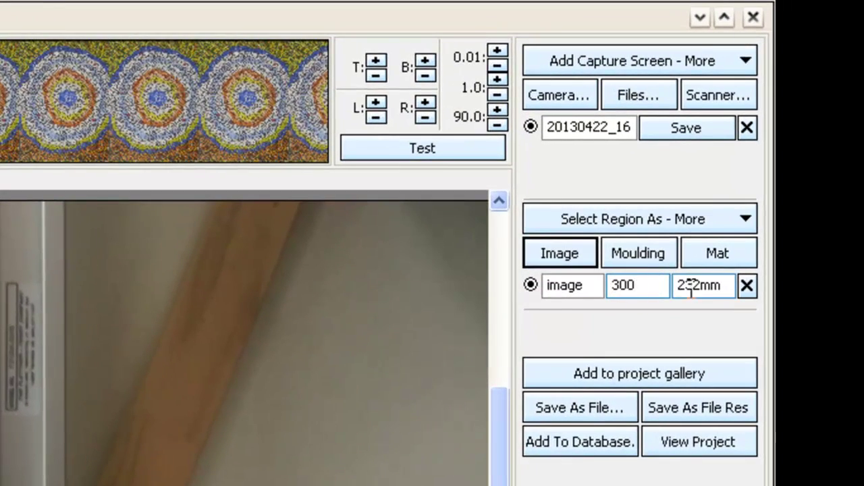
{"action": "double_click", "coordinate": [725, 286]}
{"action": "type", "text": "400"}
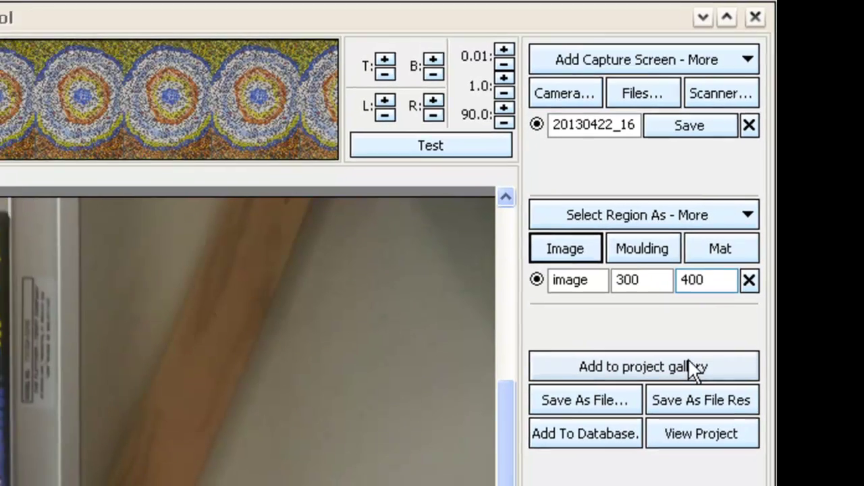
{"action": "left_click", "coordinate": [682, 368]}
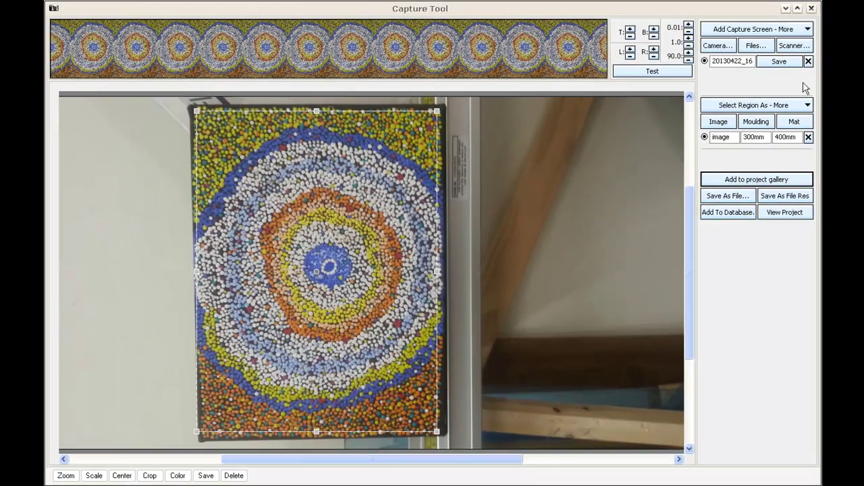
Step: Place the captured dot painting in the layout with a Very White mat
{"action": "left_click", "coordinate": [785, 8]}
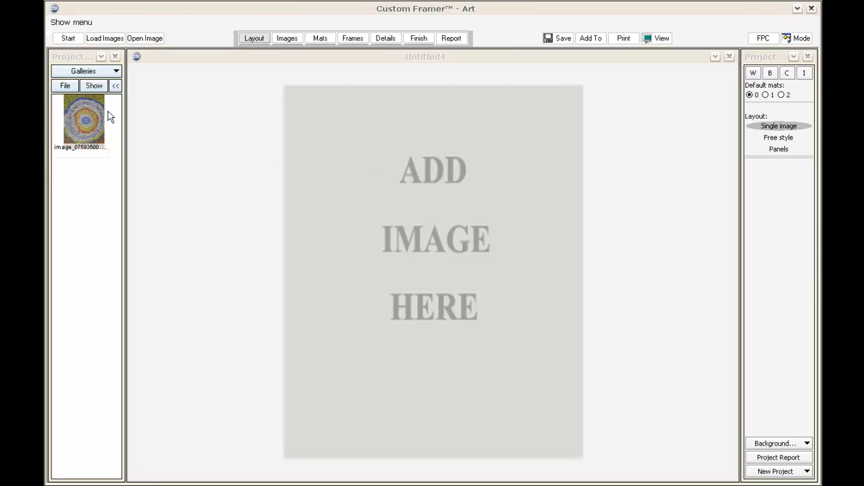
{"action": "left_click_drag", "start_coordinate": [85, 120], "coordinate": [441, 207]}
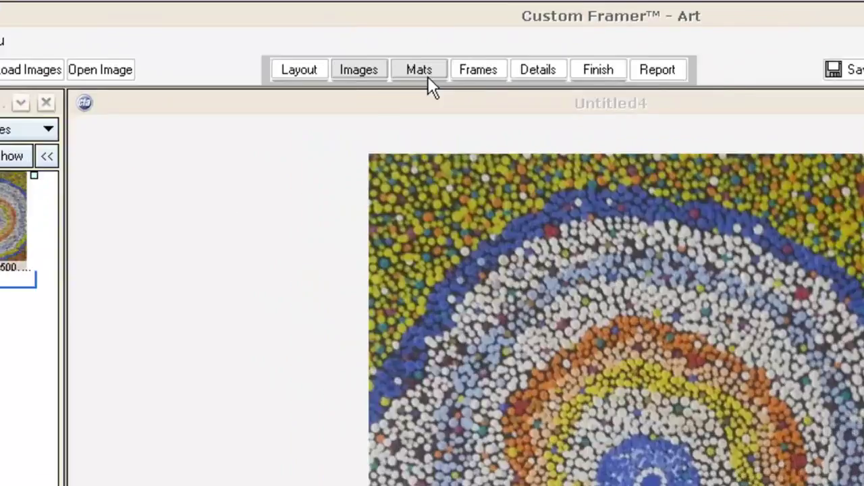
{"action": "left_click", "coordinate": [427, 75]}
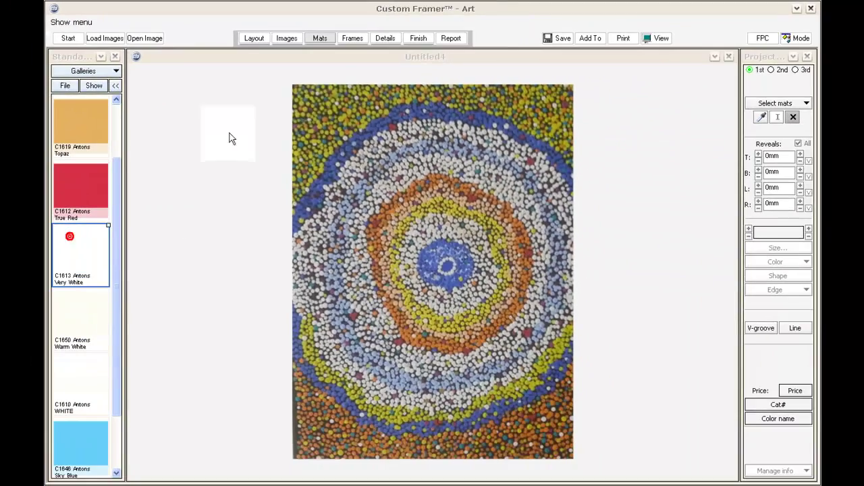
{"action": "left_click_drag", "start_coordinate": [230, 139], "coordinate": [298, 95]}
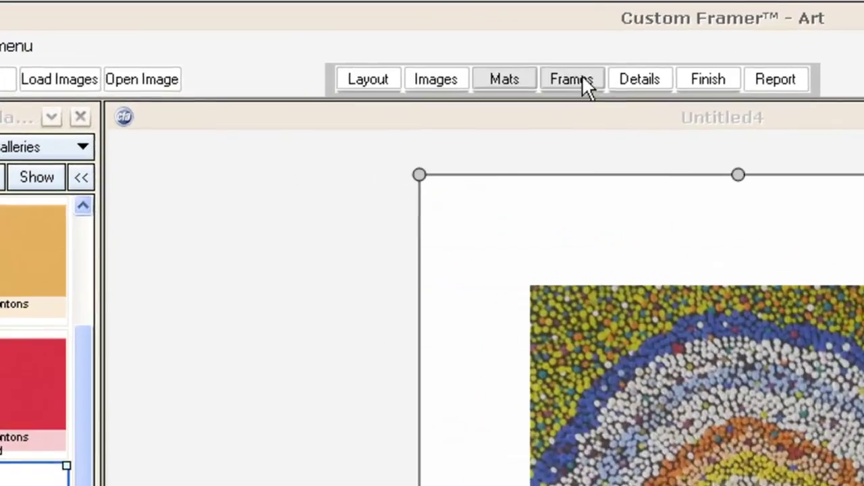
Step: Frame the painting with the 40mm XZ4123BL moulding and view the $93.07 report
{"action": "left_click", "coordinate": [581, 79]}
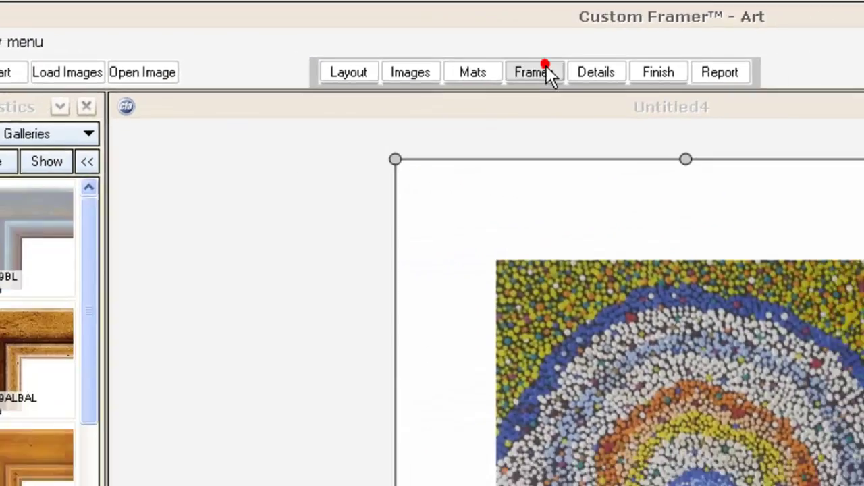
{"action": "left_click_drag", "start_coordinate": [78, 303], "coordinate": [289, 96]}
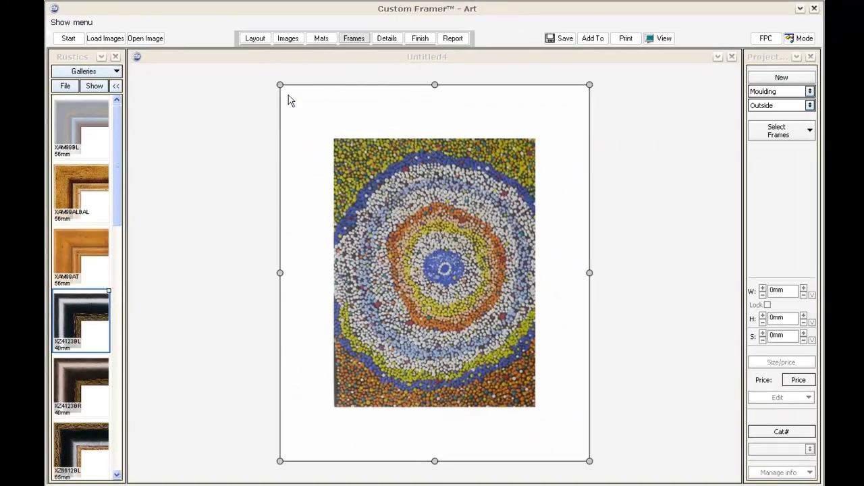
{"action": "left_click", "coordinate": [452, 38]}
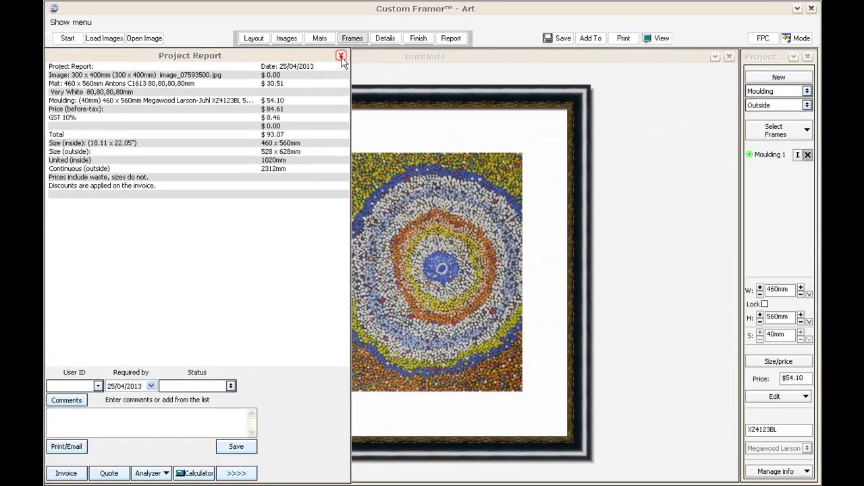
Step: Close the report and preview other mouldings such as the grey XAM99BL
{"action": "left_click", "coordinate": [341, 56]}
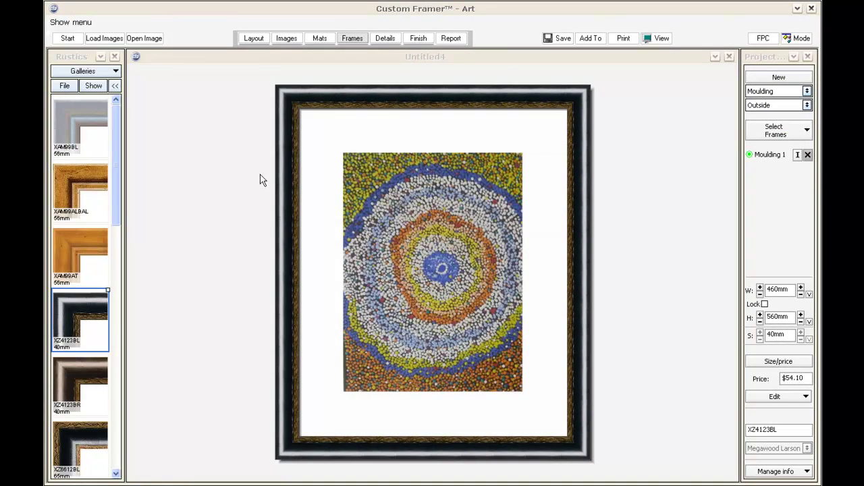
{"action": "left_click", "coordinate": [95, 116]}
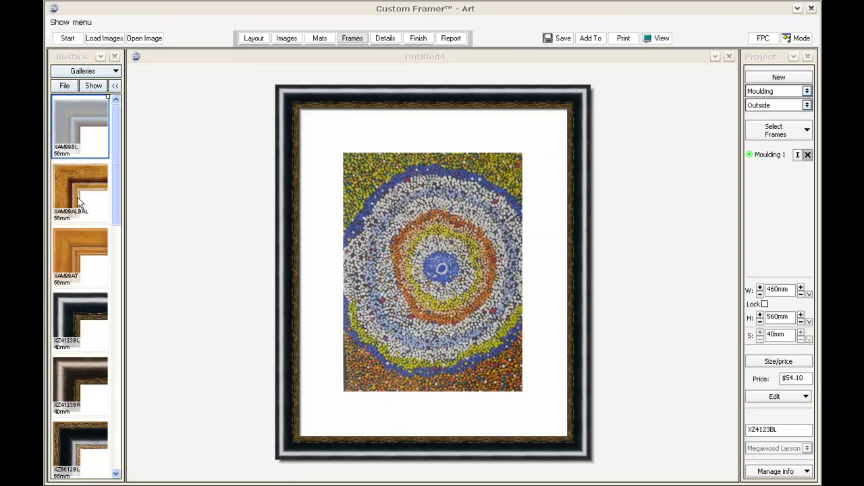
{"action": "left_click", "coordinate": [77, 197]}
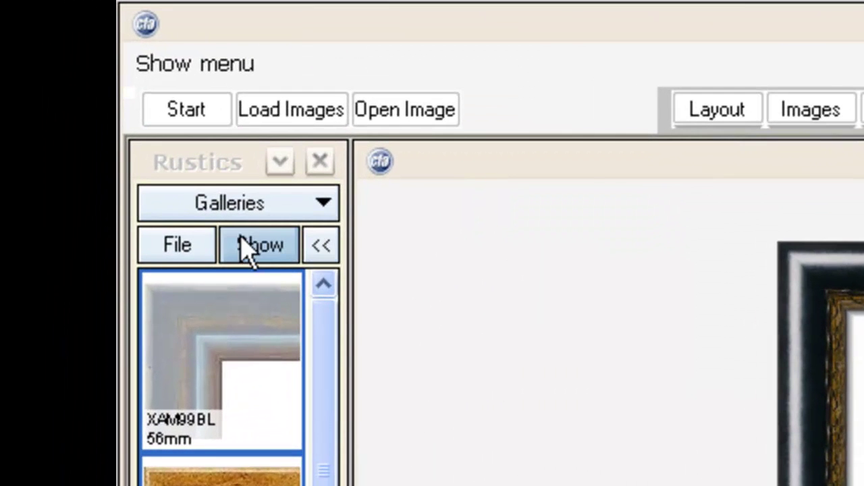
Step: Open the gallery options, select the painting and return to the frame settings
{"action": "left_click", "coordinate": [250, 248]}
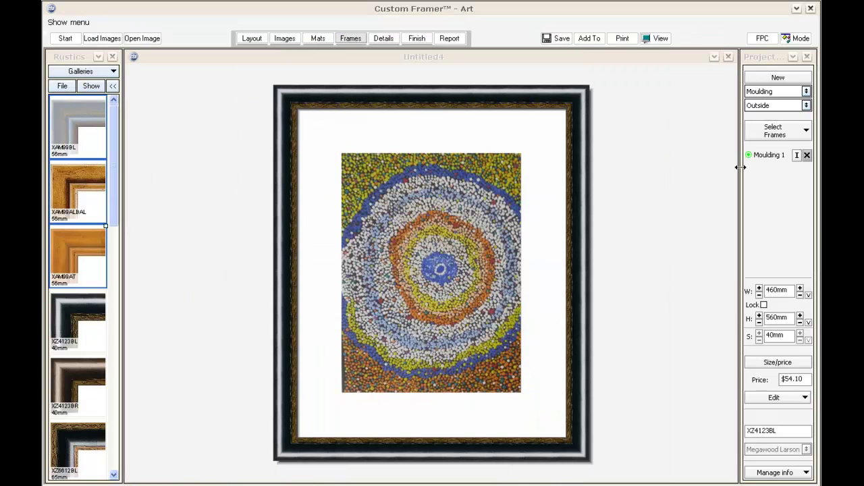
{"action": "left_click", "coordinate": [511, 162]}
{"action": "left_click", "coordinate": [358, 42]}
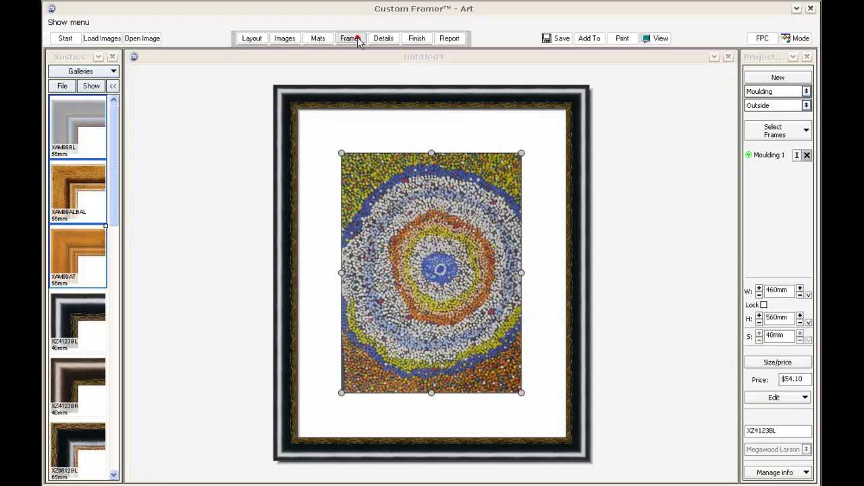
Step: Add a 5mm A53801 fillet from the Fillets gallery around the painting
{"action": "left_click", "coordinate": [796, 132]}
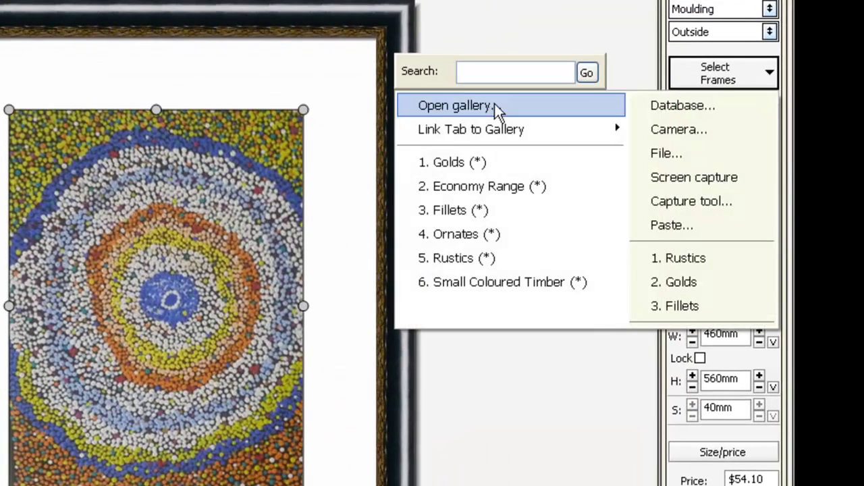
{"action": "left_click", "coordinate": [488, 211]}
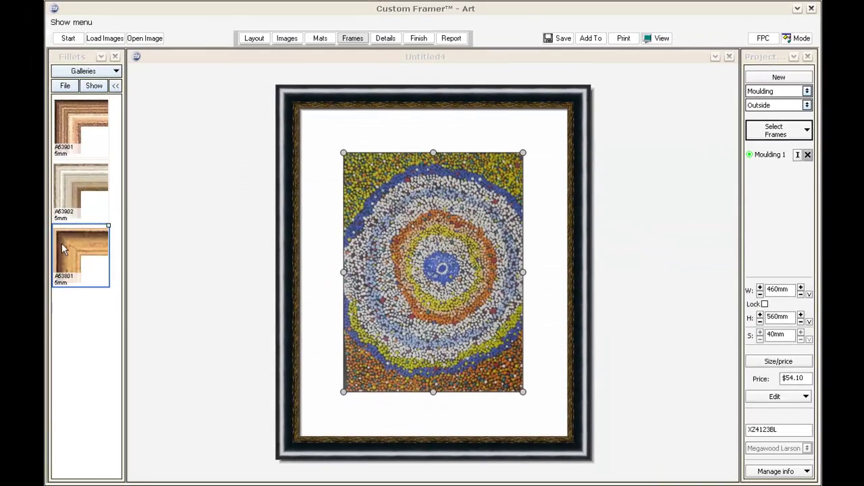
{"action": "left_click_drag", "start_coordinate": [61, 243], "coordinate": [364, 171]}
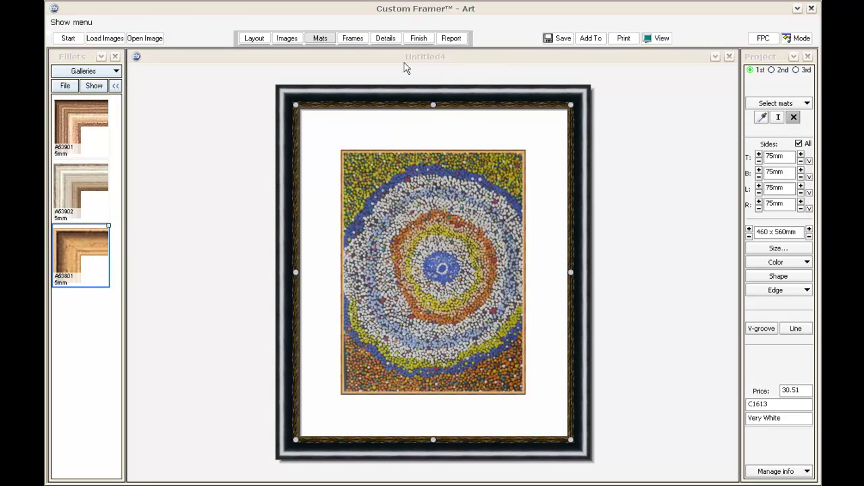
{"action": "left_click", "coordinate": [390, 39]}
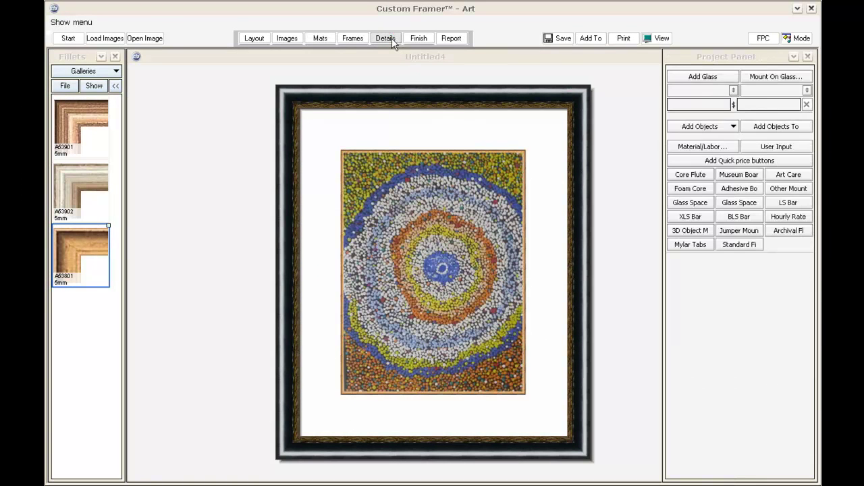
Step: Add regular 460 x 560mm glass plus Art Care, Museum Board and Core Flute materials
{"action": "left_click", "coordinate": [703, 76]}
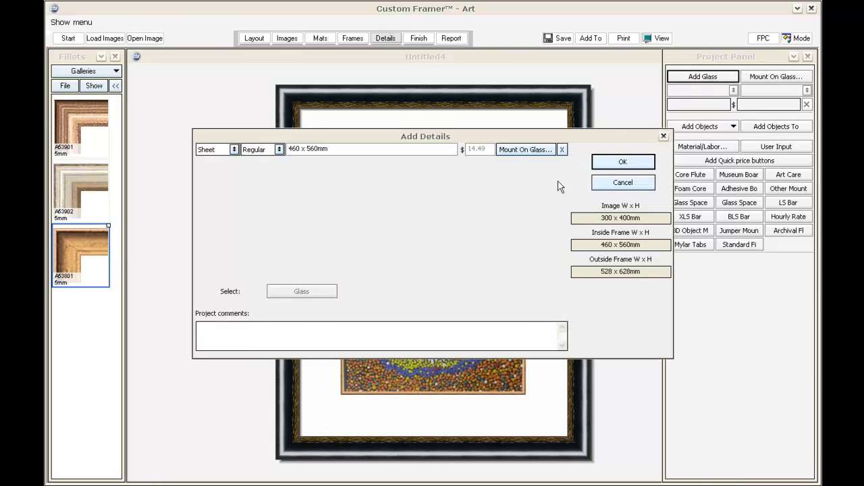
{"action": "left_click", "coordinate": [621, 167]}
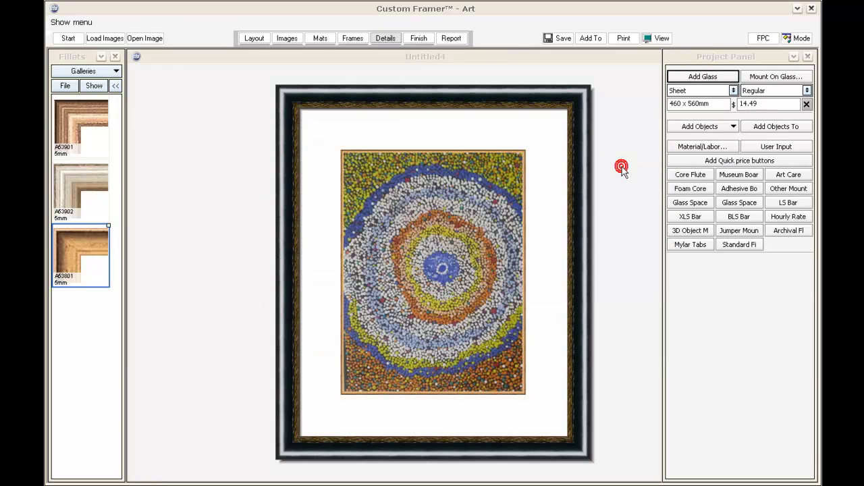
{"action": "left_click", "coordinate": [719, 148]}
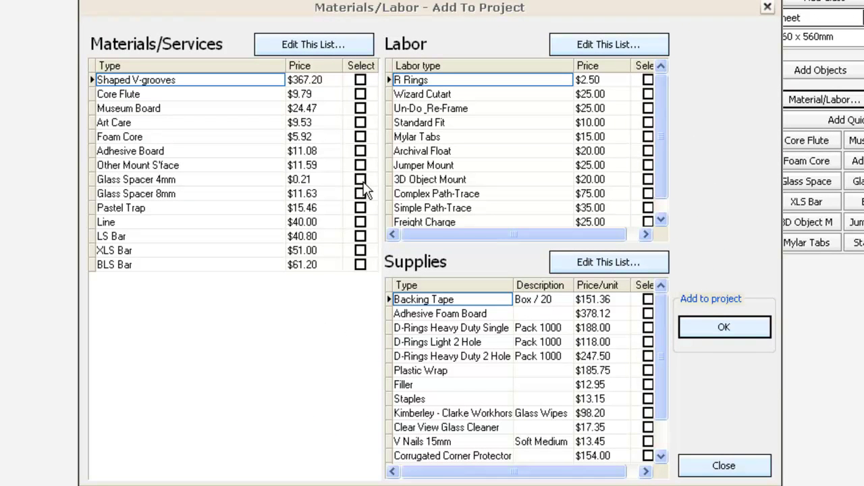
{"action": "left_click", "coordinate": [361, 122]}
{"action": "left_click", "coordinate": [360, 108]}
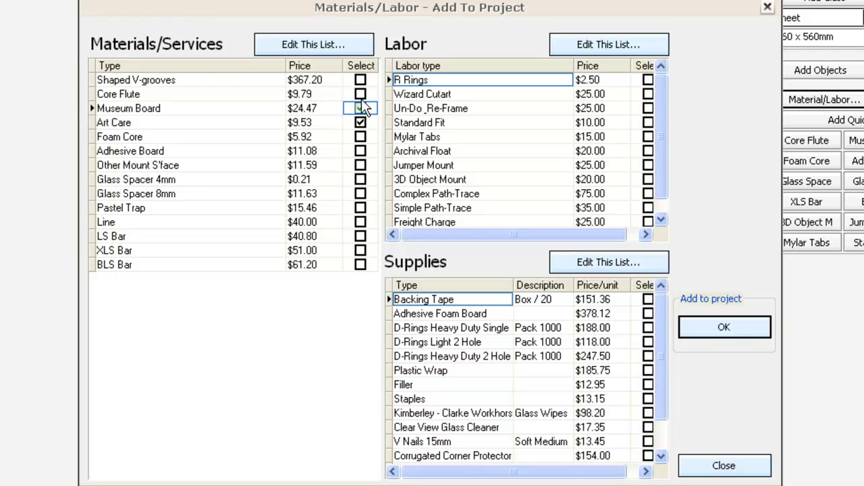
{"action": "left_click", "coordinate": [360, 93]}
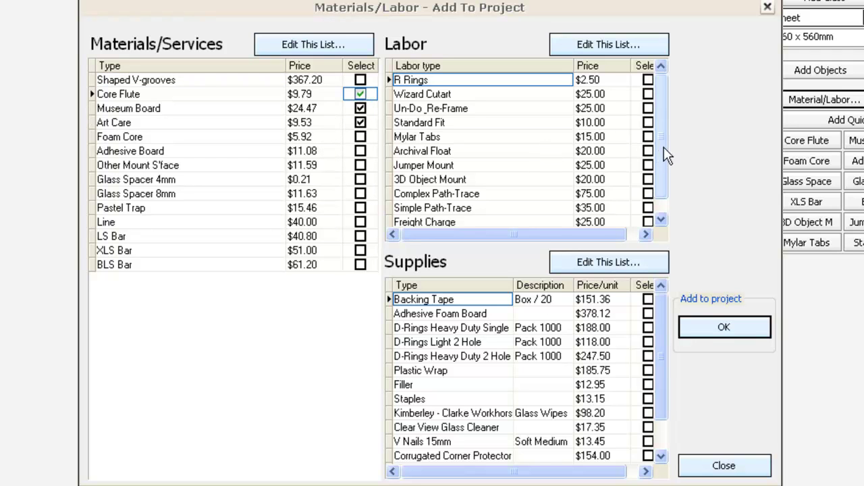
Step: Add Hourly Rate and Un-Do Re-Frame labour and confirm the selections
{"action": "left_click_drag", "start_coordinate": [667, 154], "coordinate": [665, 170]}
{"action": "left_click", "coordinate": [647, 219]}
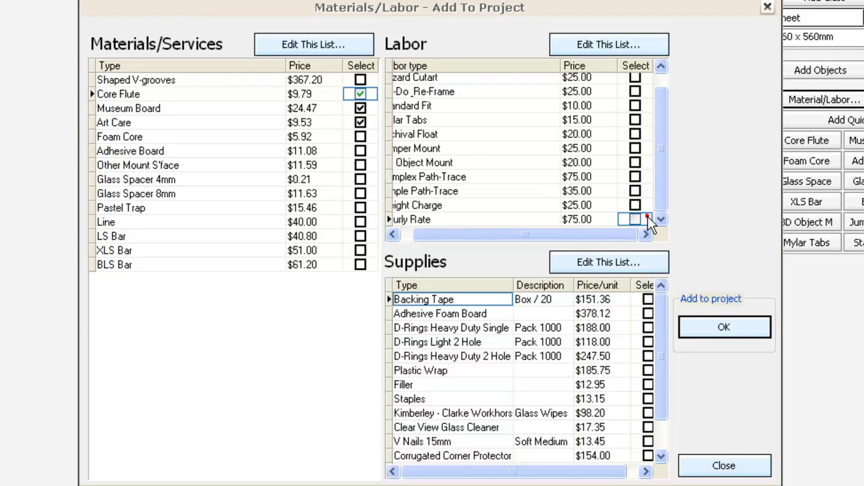
{"action": "left_click", "coordinate": [635, 219]}
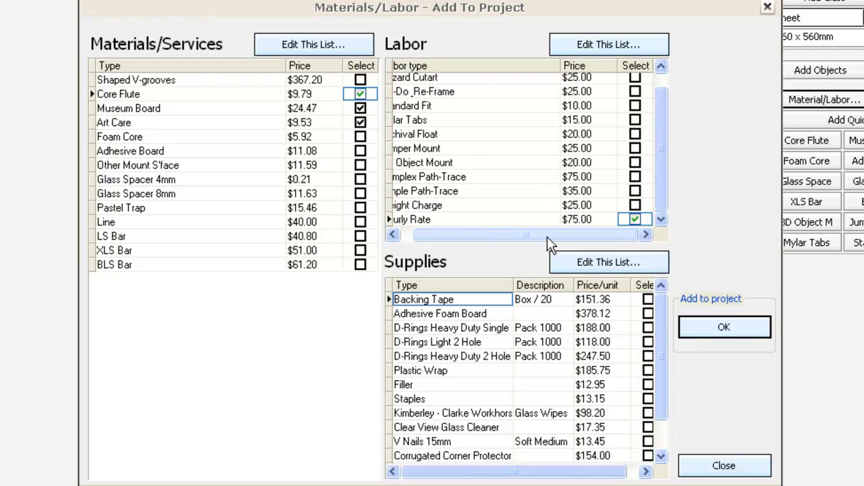
{"action": "left_click", "coordinate": [611, 231]}
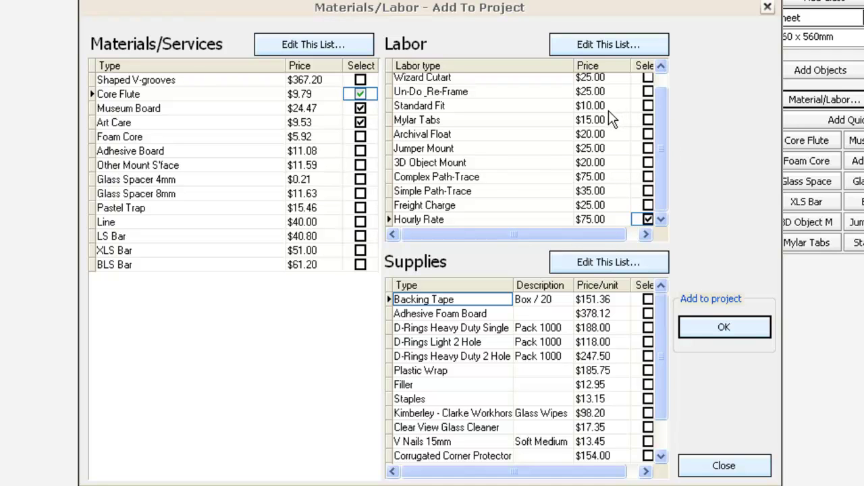
{"action": "left_click", "coordinate": [648, 91]}
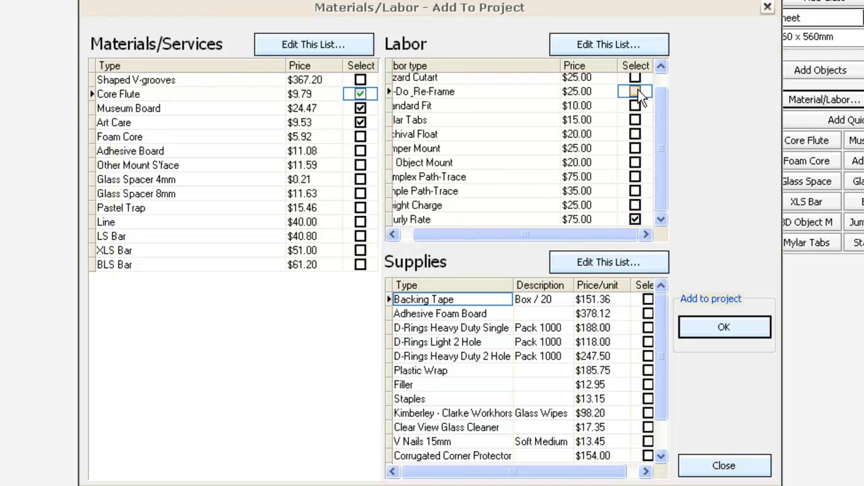
{"action": "left_click", "coordinate": [637, 92]}
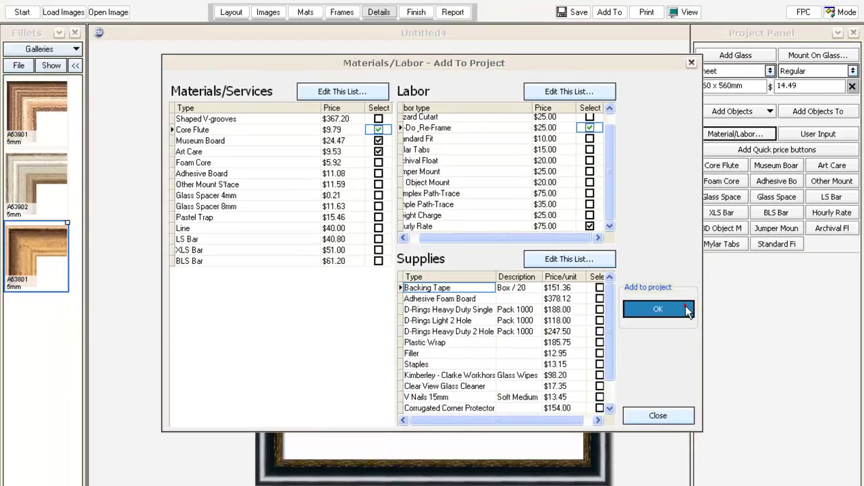
{"action": "left_click", "coordinate": [719, 325]}
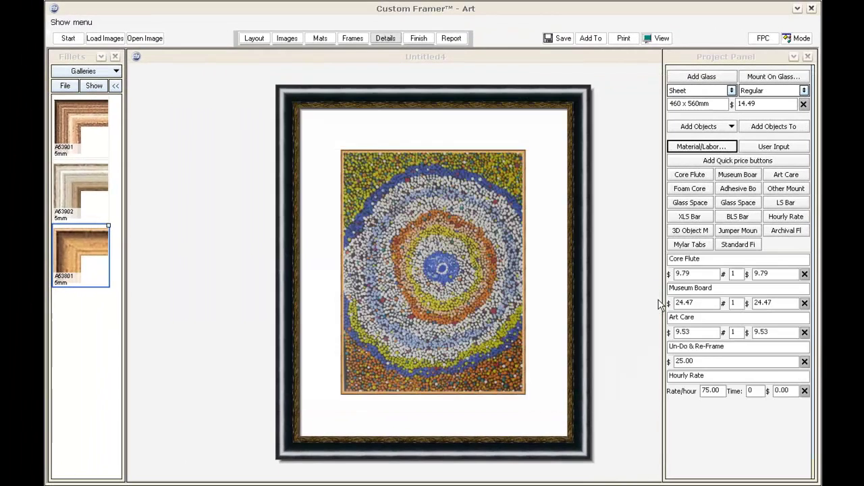
Step: Set Hourly Rate labour to 1 hour ($75.00) and check the $280.87 total in the report
{"action": "double_click", "coordinate": [760, 388]}
{"action": "left_click", "coordinate": [791, 391]}
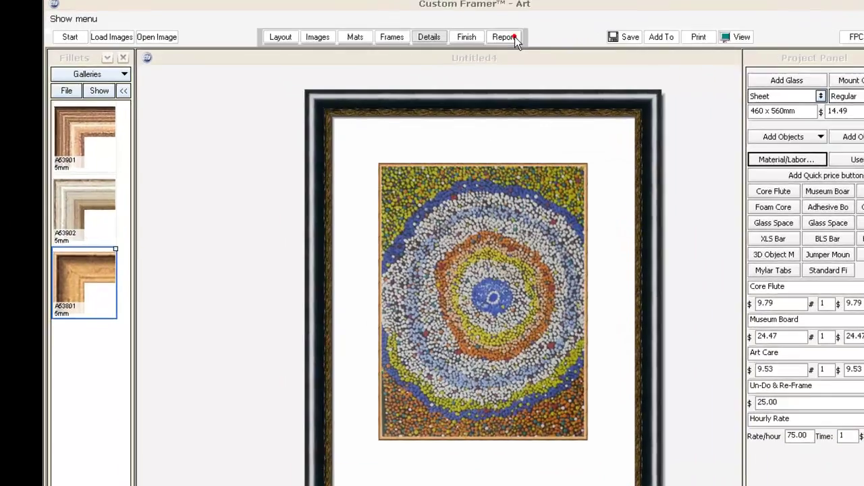
{"action": "left_click", "coordinate": [465, 39]}
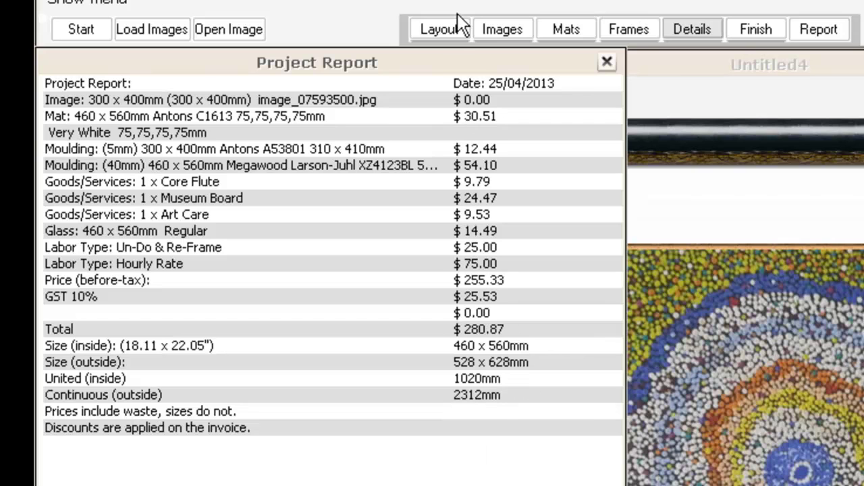
{"action": "left_click", "coordinate": [606, 61]}
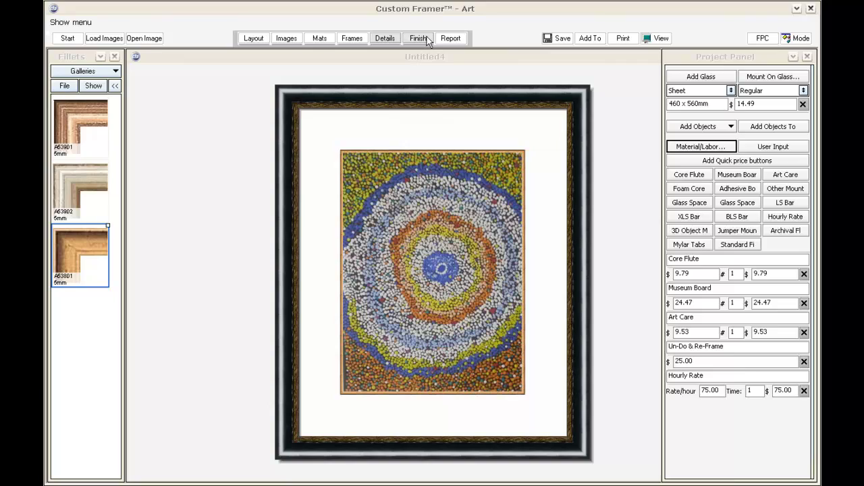
{"action": "left_click", "coordinate": [426, 40]}
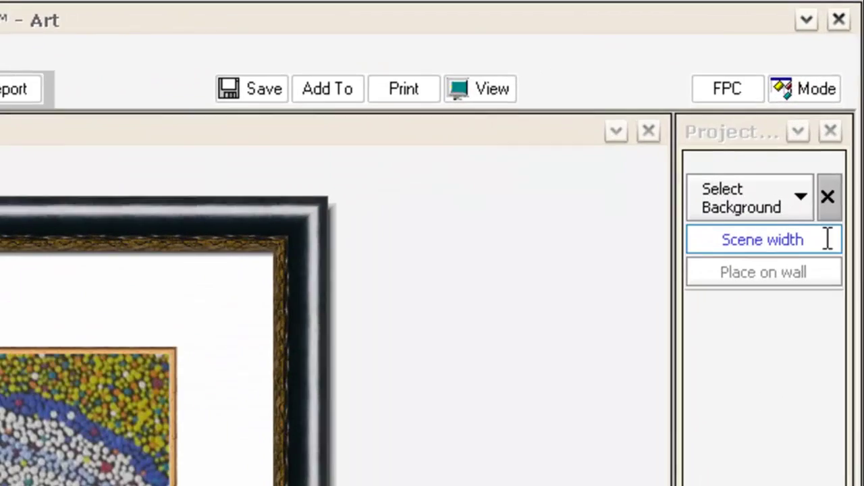
{"action": "left_click", "coordinate": [814, 198]}
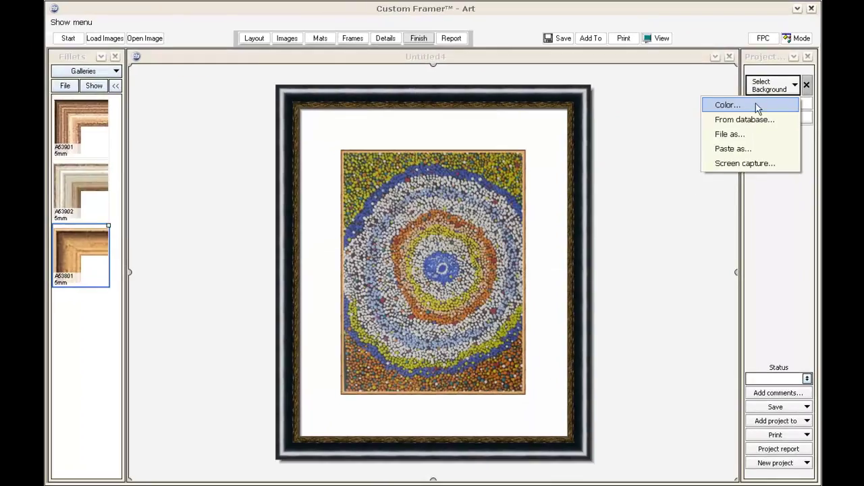
{"action": "left_click", "coordinate": [756, 105]}
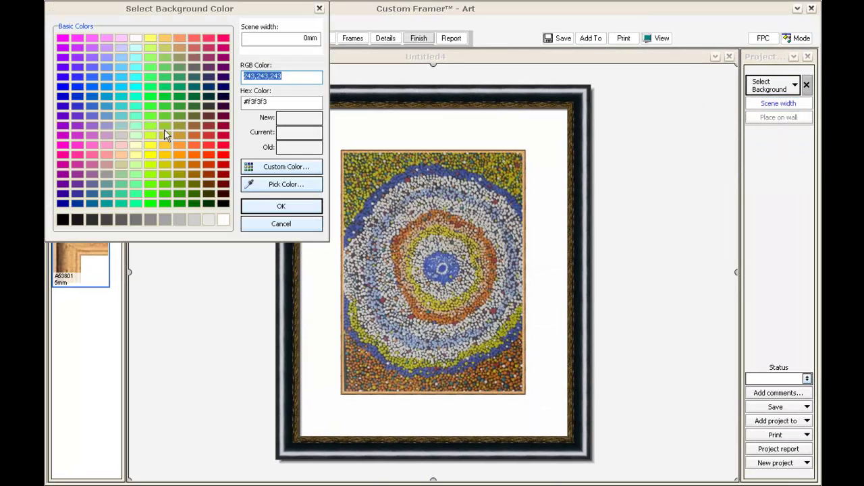
{"action": "left_click", "coordinate": [165, 125]}
{"action": "left_click", "coordinate": [288, 206]}
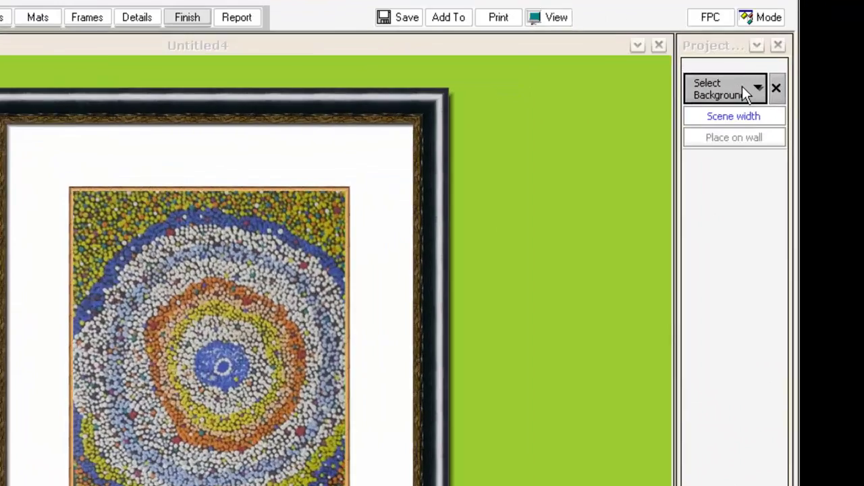
{"action": "left_click", "coordinate": [783, 85]}
{"action": "left_click", "coordinate": [660, 174]}
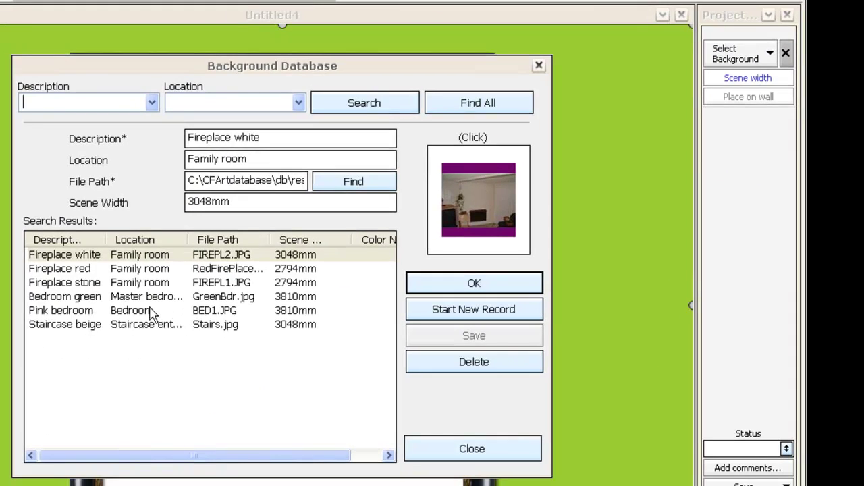
{"action": "left_click", "coordinate": [150, 310]}
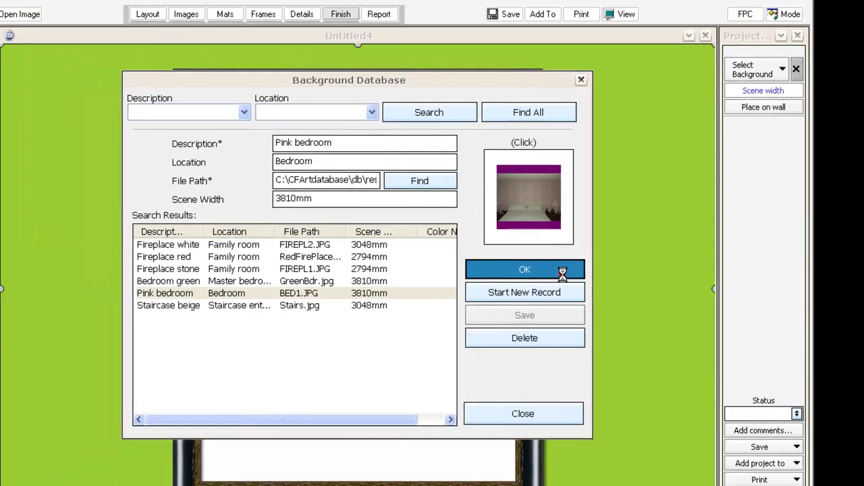
{"action": "left_click", "coordinate": [474, 283]}
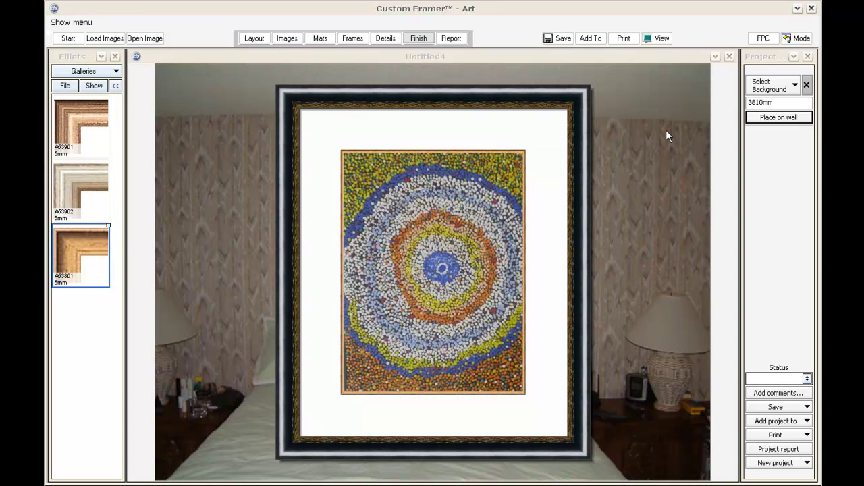
{"action": "left_click", "coordinate": [729, 57]}
{"action": "left_click", "coordinate": [482, 264]}
Step: Clear the wall background and name the project Indigenous Artwork, assigned to user You
{"action": "left_click", "coordinate": [809, 86]}
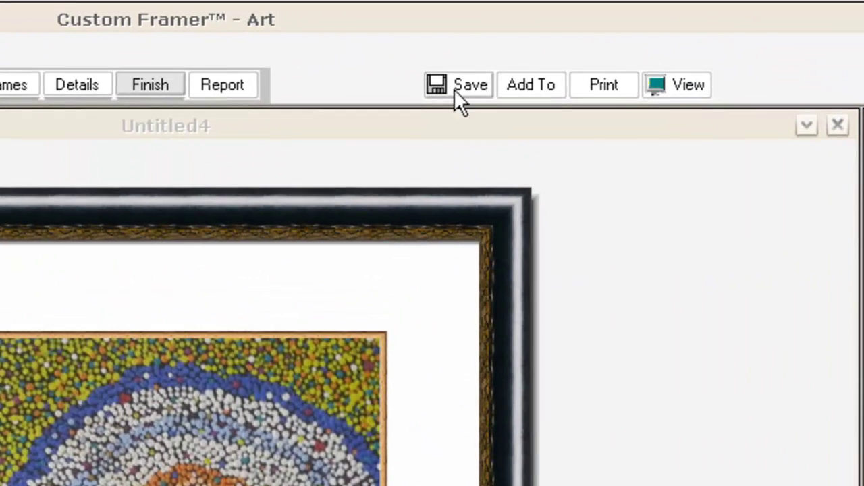
{"action": "left_click", "coordinate": [556, 39]}
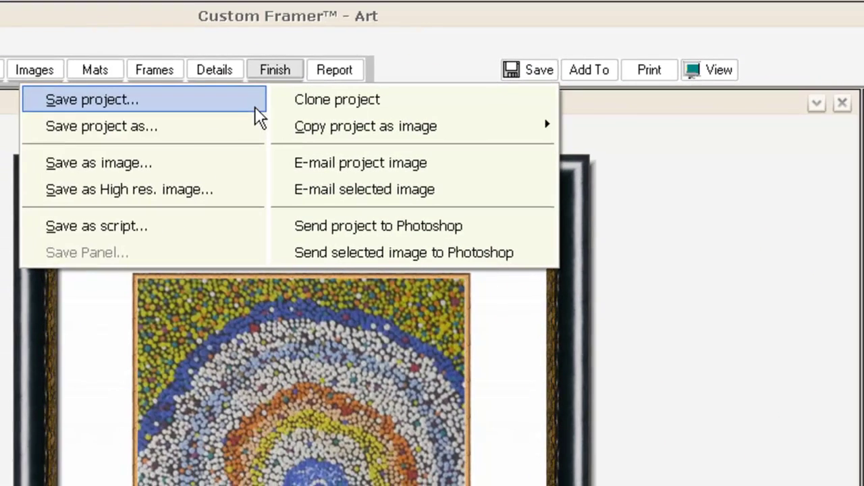
{"action": "left_click", "coordinate": [184, 128]}
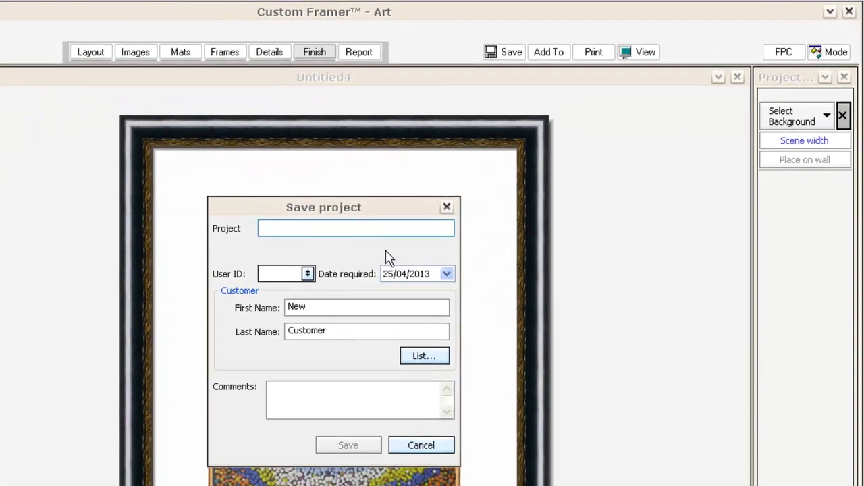
{"action": "type", "text": "Indigenous Artwork"}
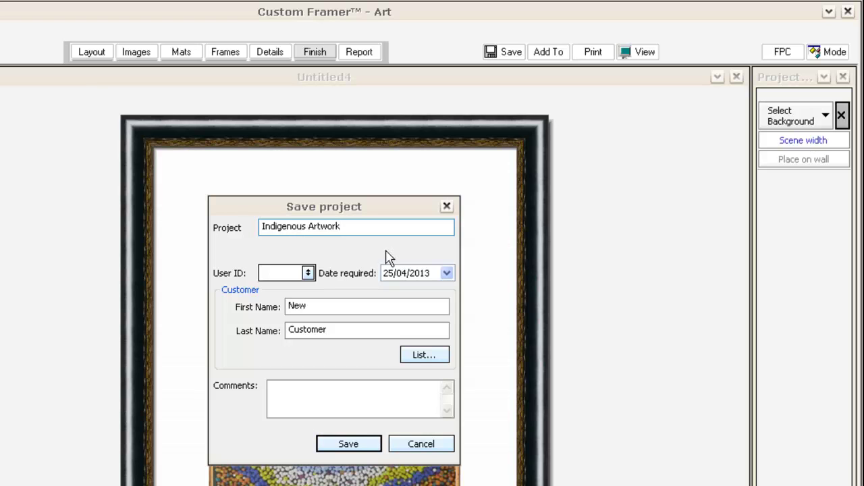
{"action": "left_click", "coordinate": [308, 274]}
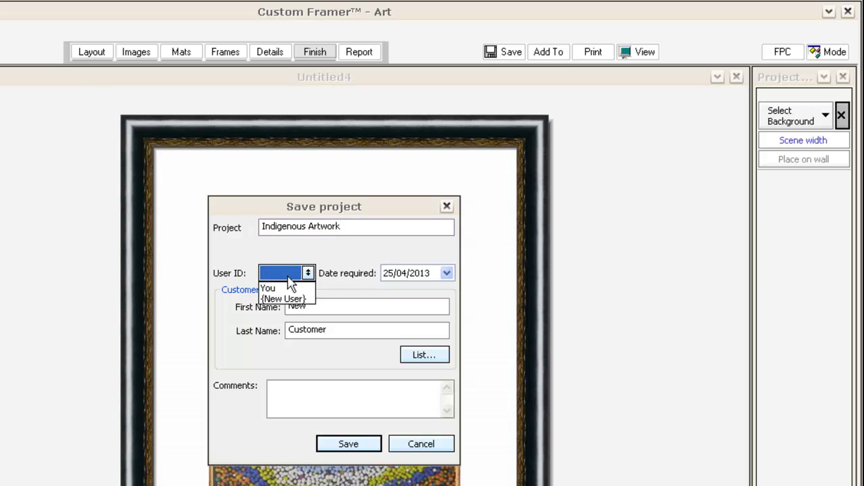
{"action": "left_click", "coordinate": [292, 289]}
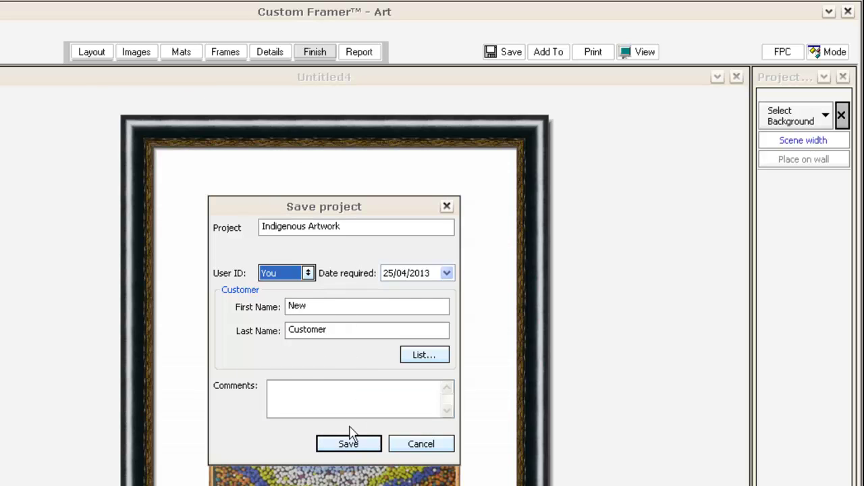
Step: Add the comment 'adfa asdfasd asdfadsf' and save the project
{"action": "left_click", "coordinate": [317, 389]}
{"action": "type", "text": "adfa "}
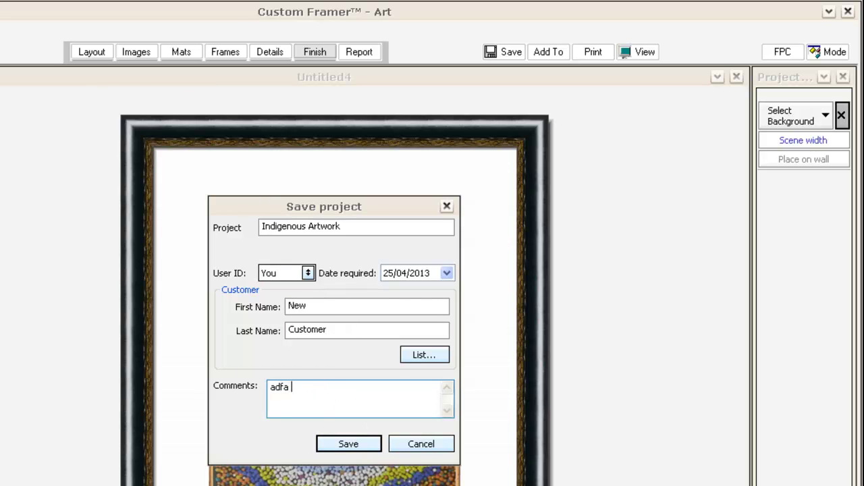
{"action": "type", "text": "asdfasd asdfadsf"}
{"action": "left_click", "coordinate": [354, 447]}
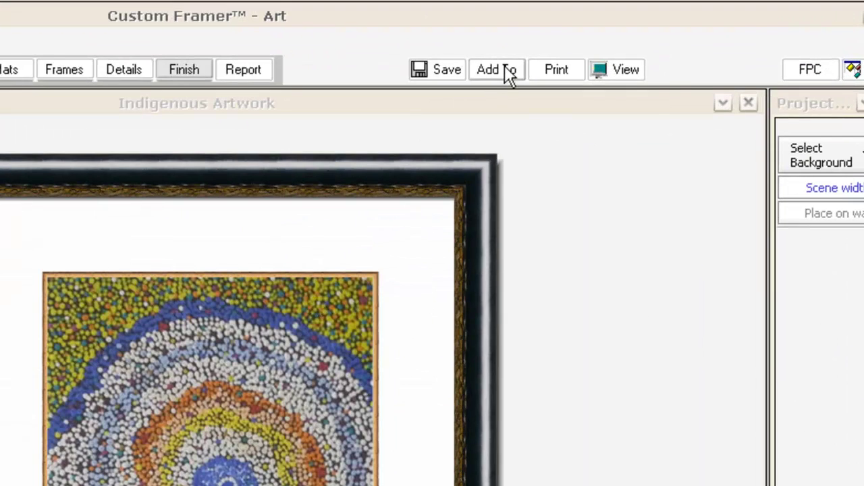
Step: Add the framed Indigenous Artwork to a new invoice with a required-by date of 2 May 2013
{"action": "left_click", "coordinate": [598, 40]}
{"action": "left_click", "coordinate": [585, 217]}
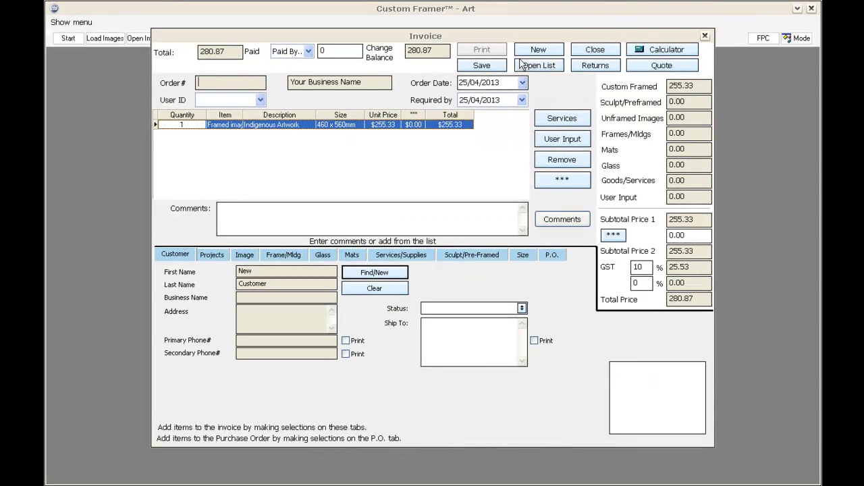
{"action": "left_click", "coordinate": [522, 100]}
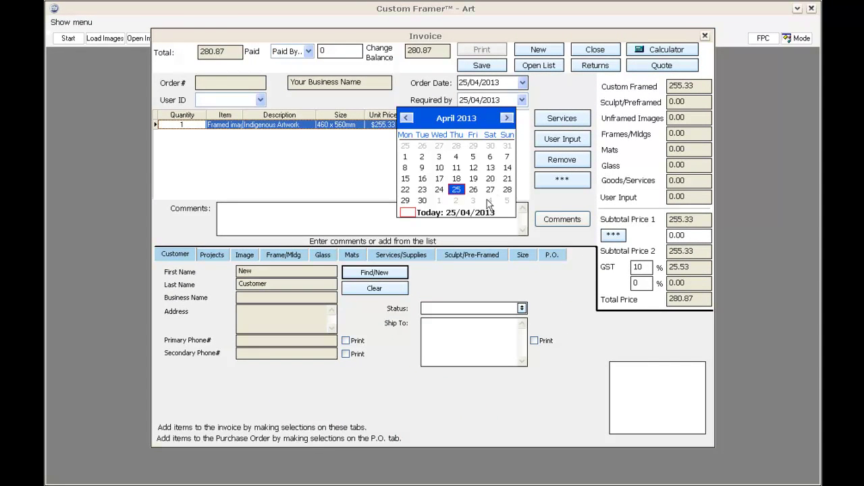
{"action": "left_click", "coordinate": [456, 201]}
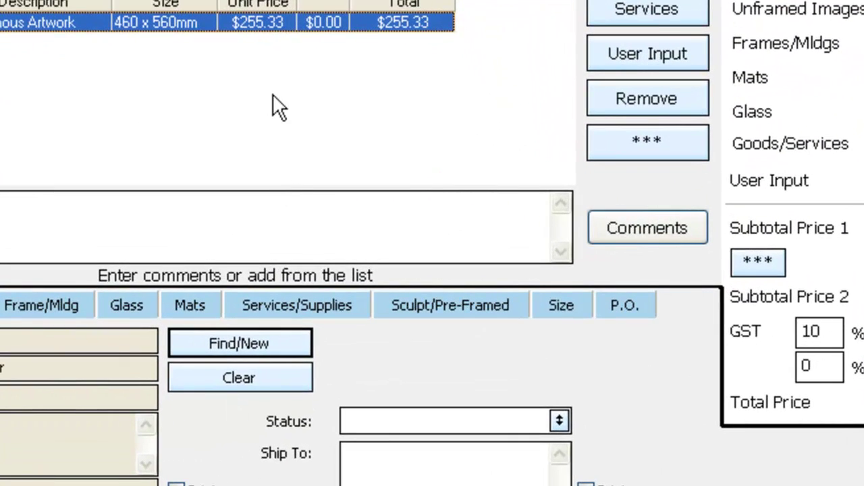
Step: Mark the XZ4123BL moulding for ordering and create a new purchase order for 2.31 metres
{"action": "left_click", "coordinate": [635, 305]}
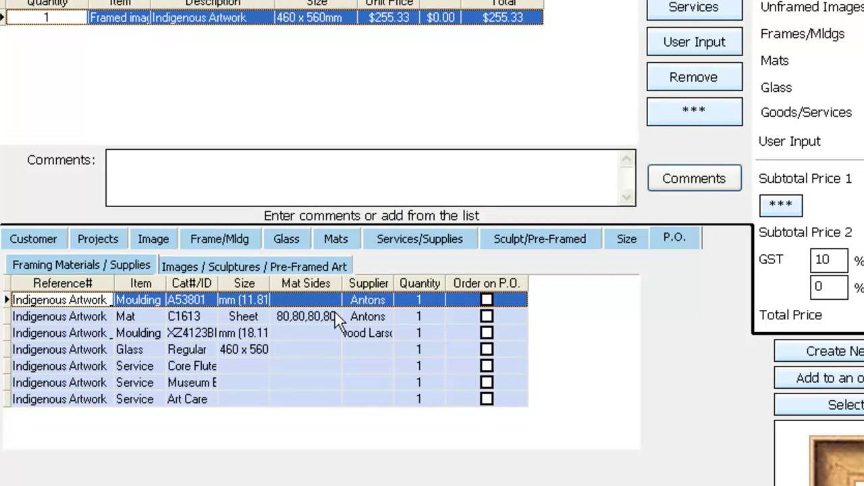
{"action": "left_click", "coordinate": [485, 333]}
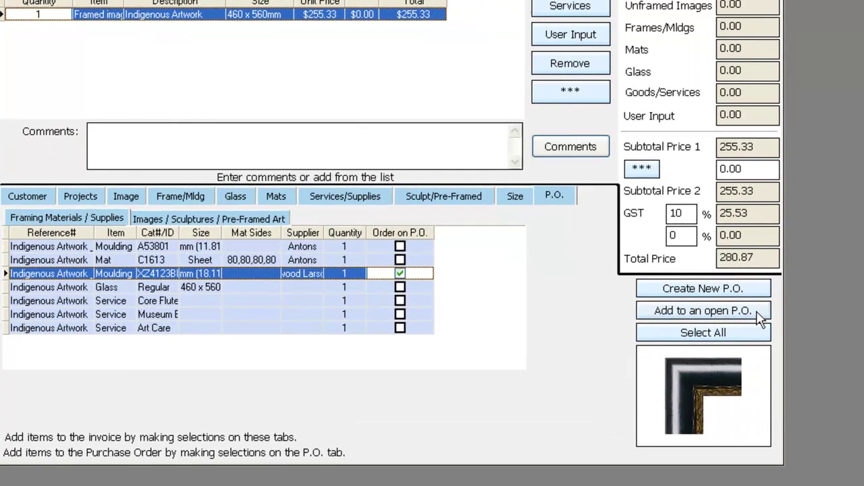
{"action": "left_click", "coordinate": [720, 291]}
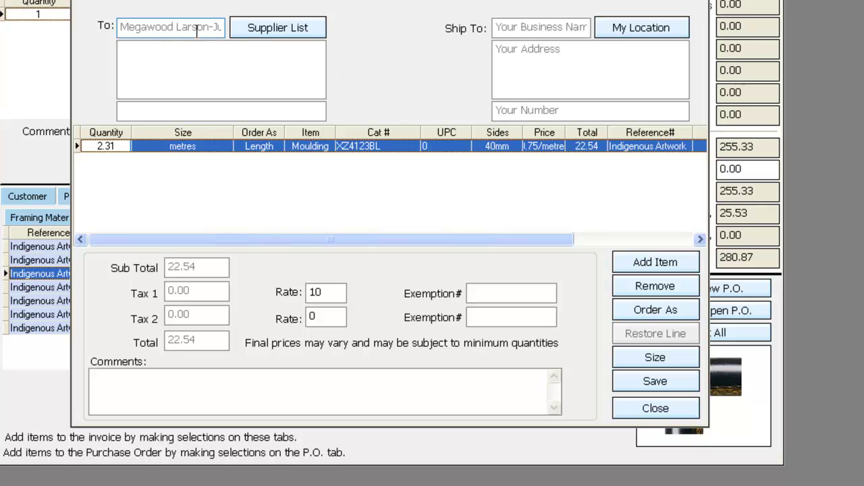
Step: Save and close the $22.54 purchase order, returning to the invoice
{"action": "left_click", "coordinate": [645, 385]}
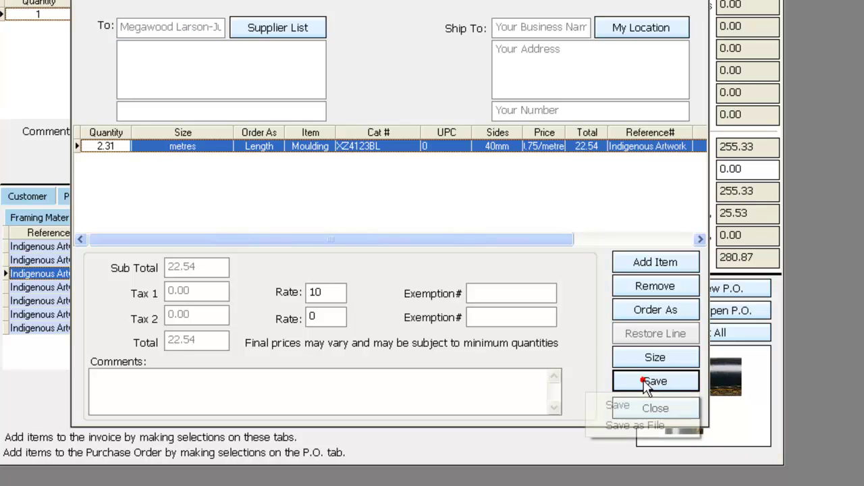
{"action": "left_click", "coordinate": [648, 406]}
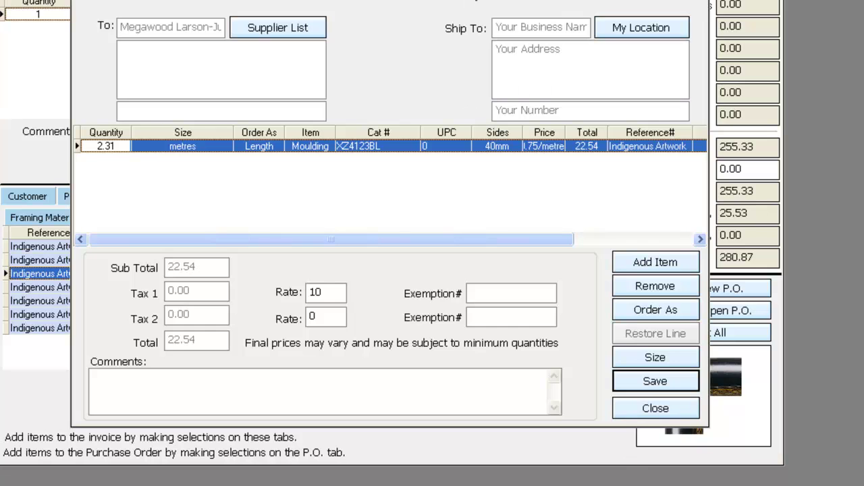
{"action": "left_click", "coordinate": [685, 404]}
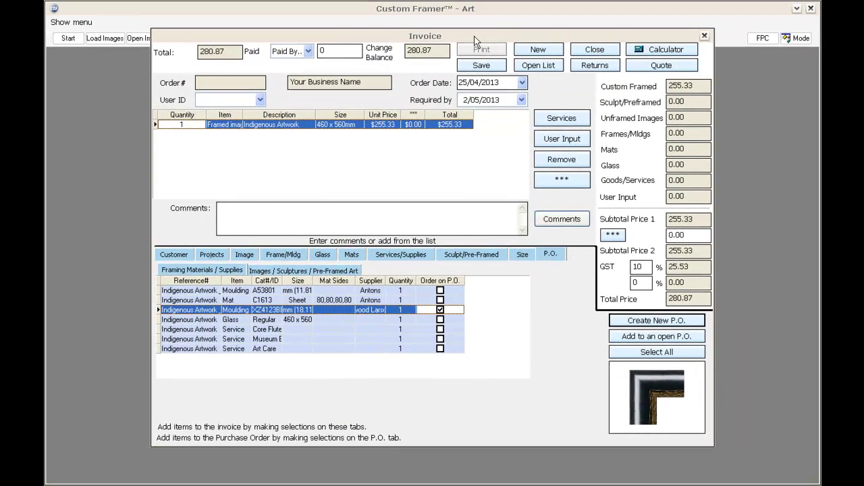
Step: Close the invoice, declining to save changes, to return to the artwork layout
{"action": "left_click", "coordinate": [704, 35]}
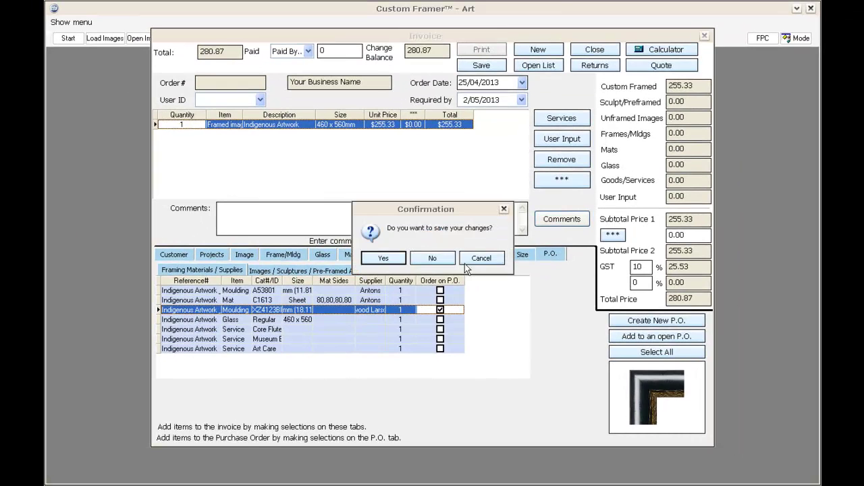
{"action": "left_click", "coordinate": [439, 256]}
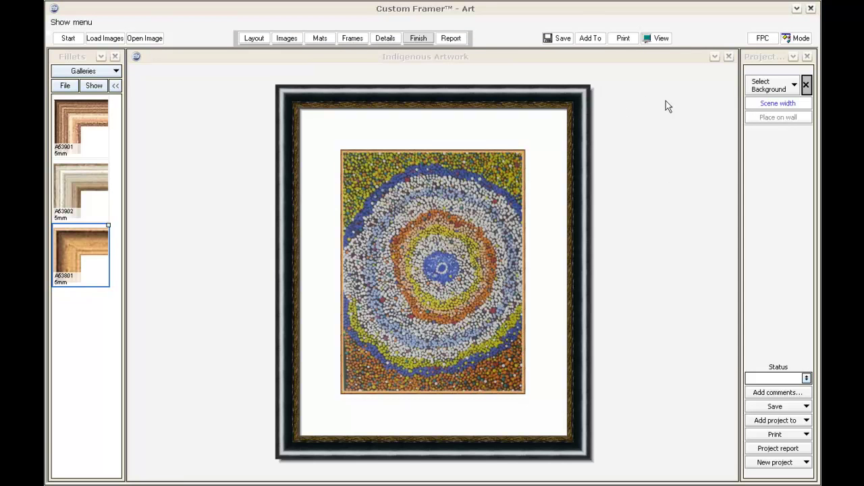